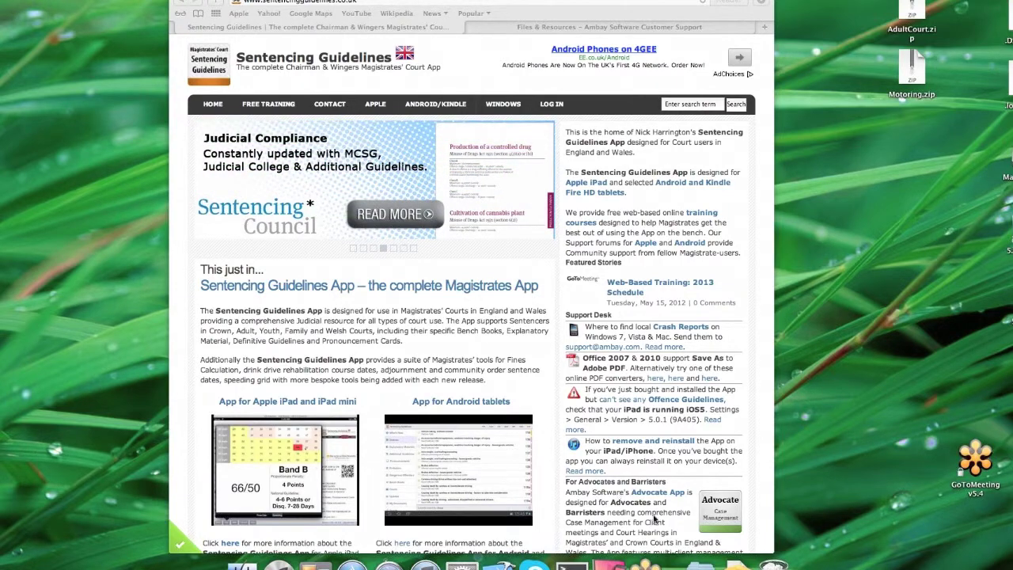
Switch to the mirrored iPad in full screen and read through the What's New for Version 4.0 page
left_click(609, 563)
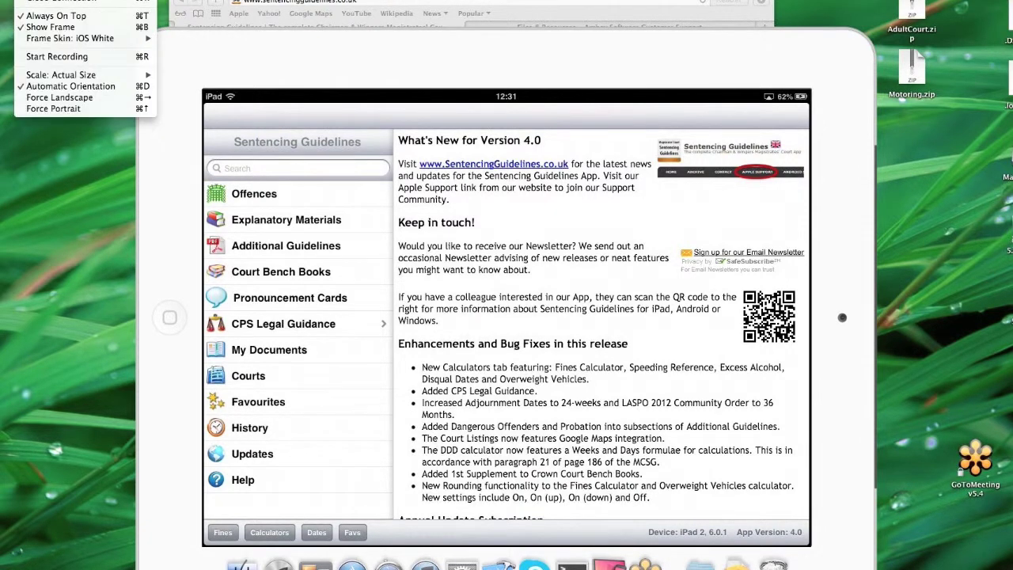
key("super+f")
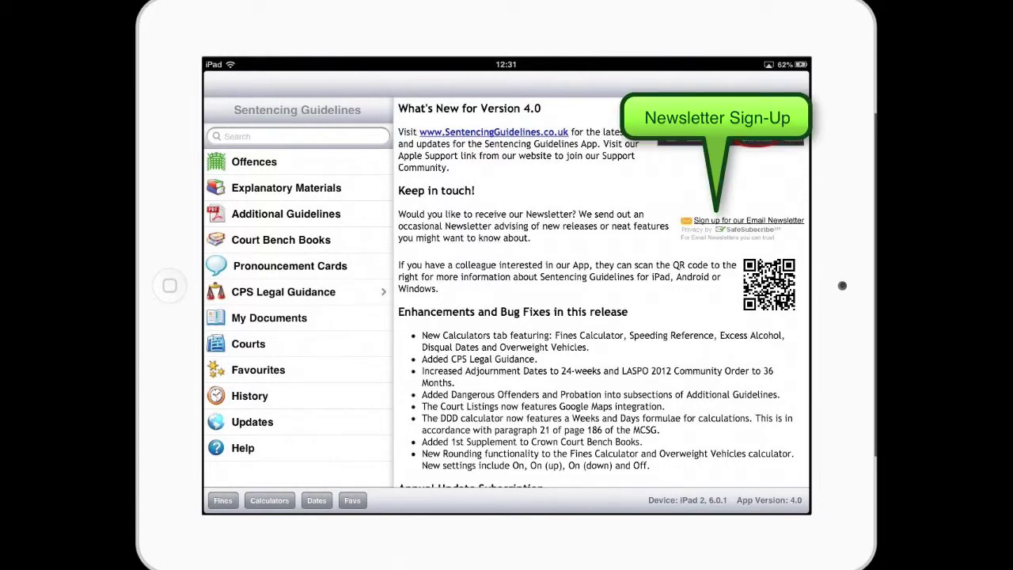
scroll(601, 293, "down", 5)
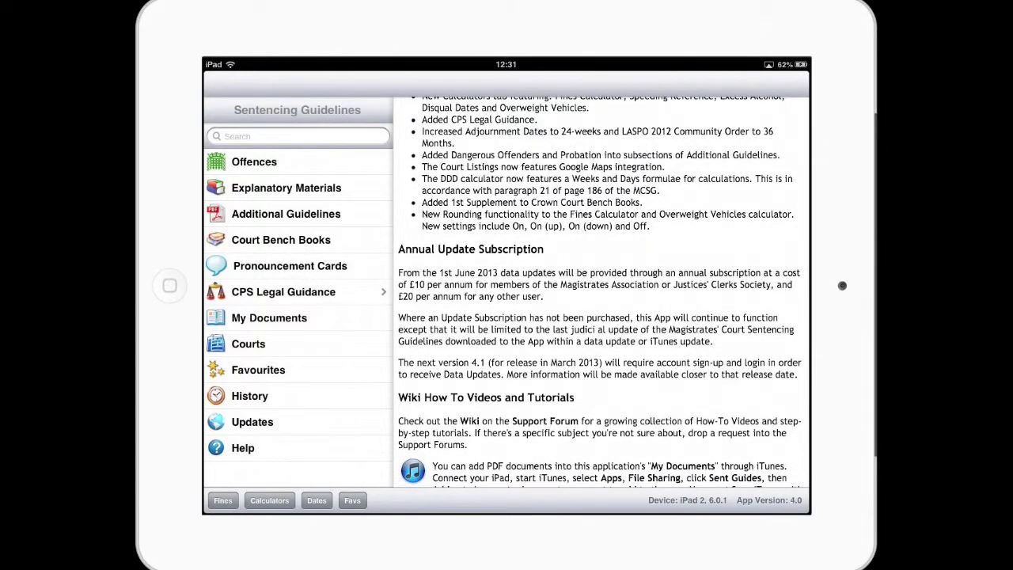
scroll(602, 293, "down", 5)
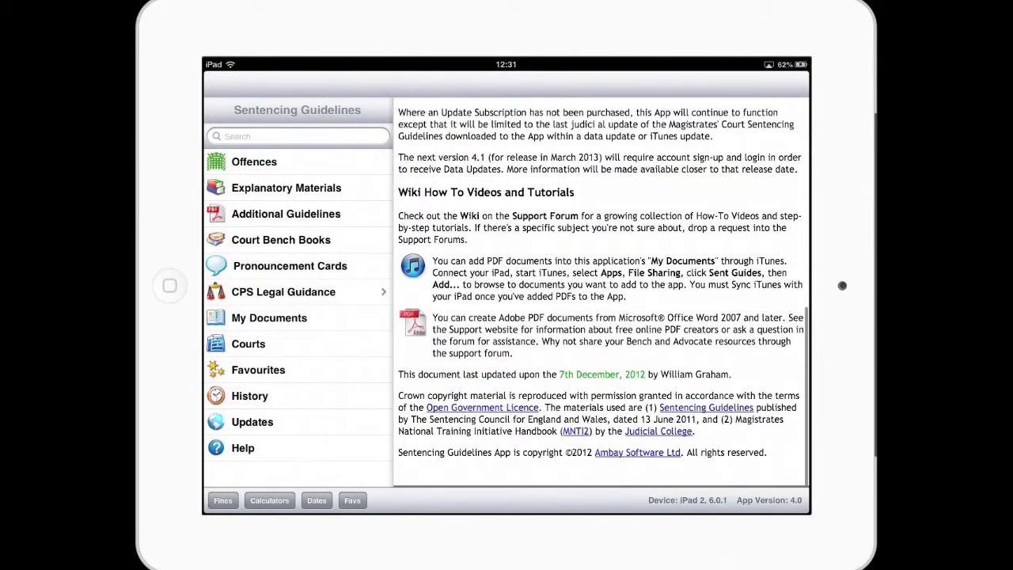
scroll(601, 293, "up", 10)
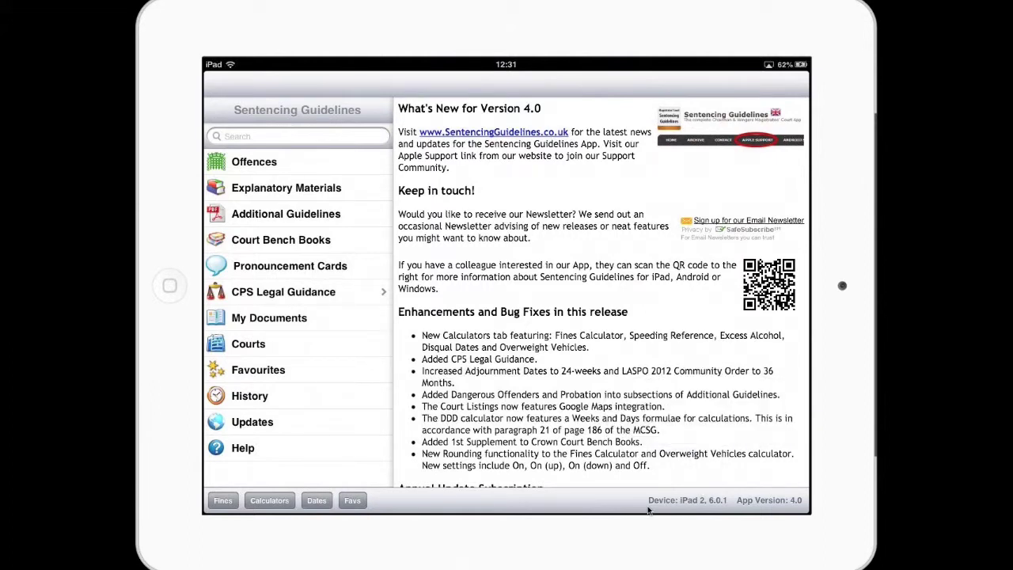
Open the Offences section and browse the offences grouped by Act
left_click(296, 163)
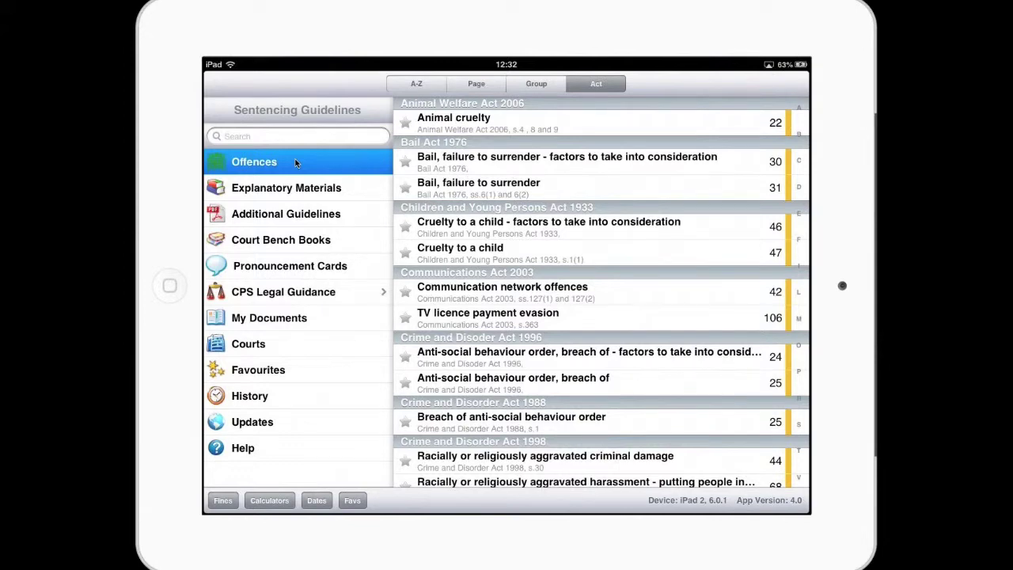
scroll(600, 292, "down", 4)
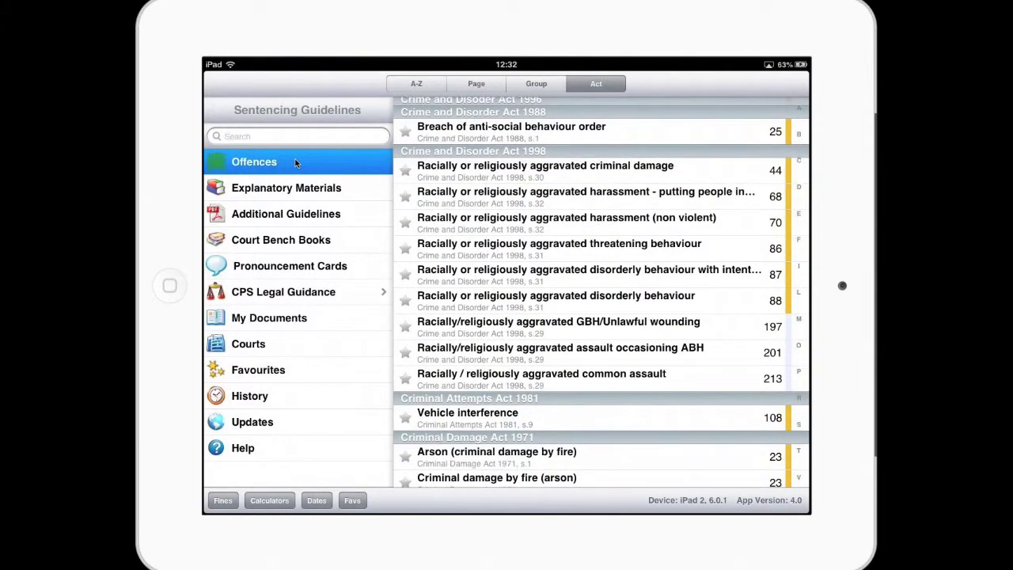
scroll(602, 293, "down", 3)
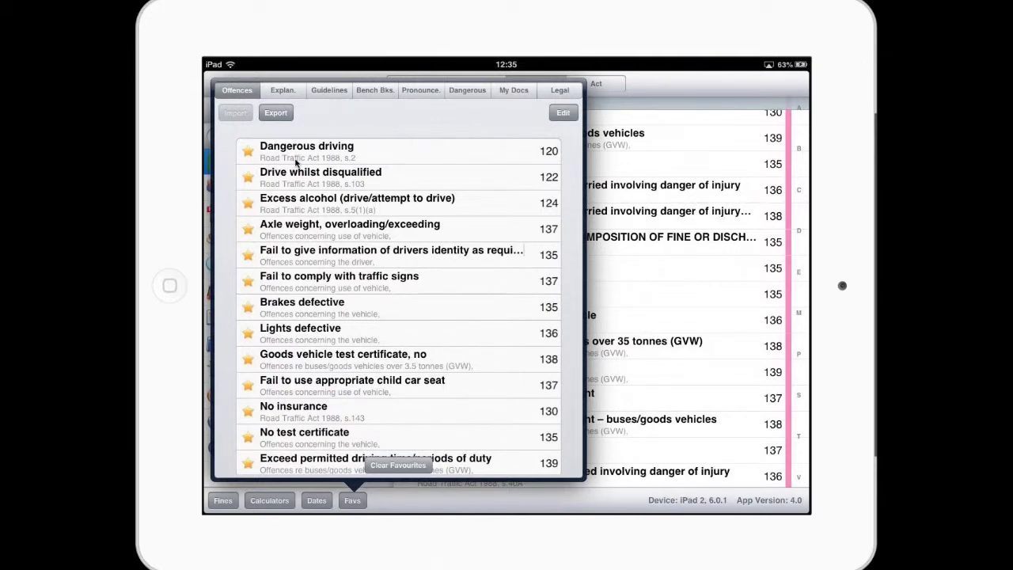
Export the favourites to a file named MotoringCourtAgain and dismiss the completion message
left_click(275, 112)
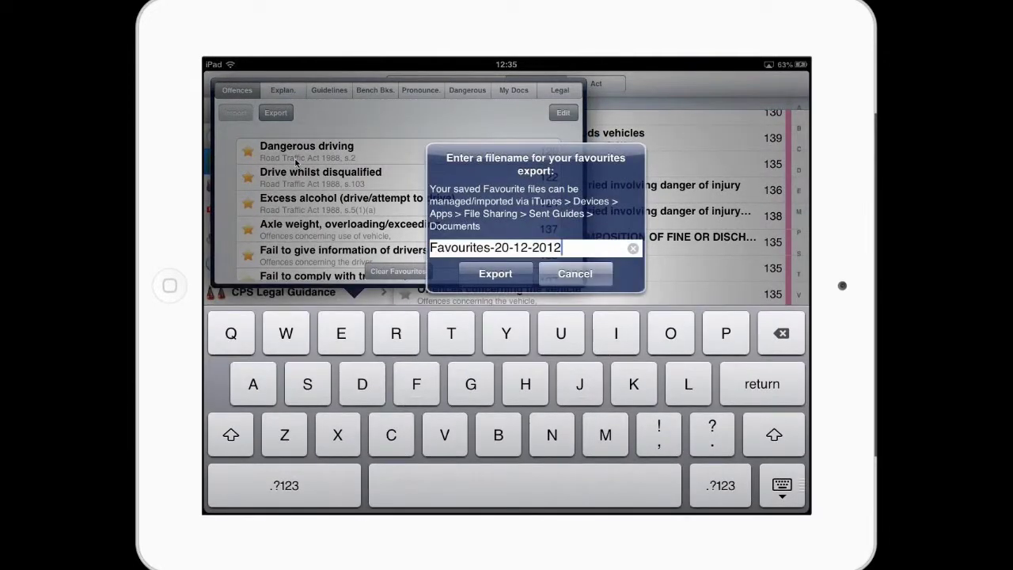
key("BackSpace")
key("BackSpace")
key("BackSpace")
key("BackSpace")
key("BackSpace")
key("BackSpace")
key("BackSpace")
key("BackSpace")
key("BackSpace")
key("BackSpace")
key("BackSpace")
key("BackSpace")
key("BackSpace")
key("BackSpace")
key("BackSpace")
key("BackSpace")
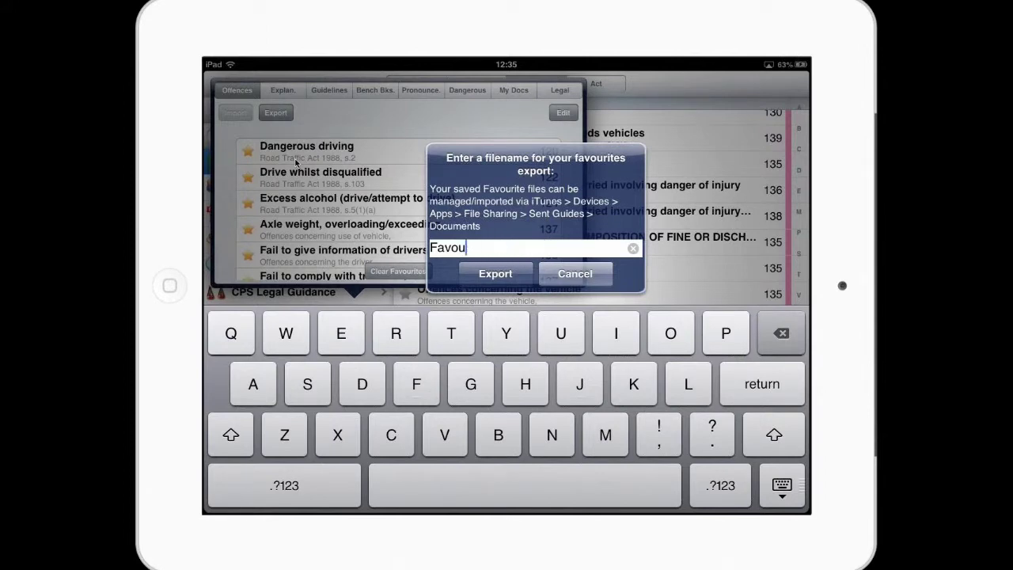
key("BackSpace")
key("BackSpace")
key("BackSpace")
key("BackSpace")
key("BackSpace")
type("Mo")
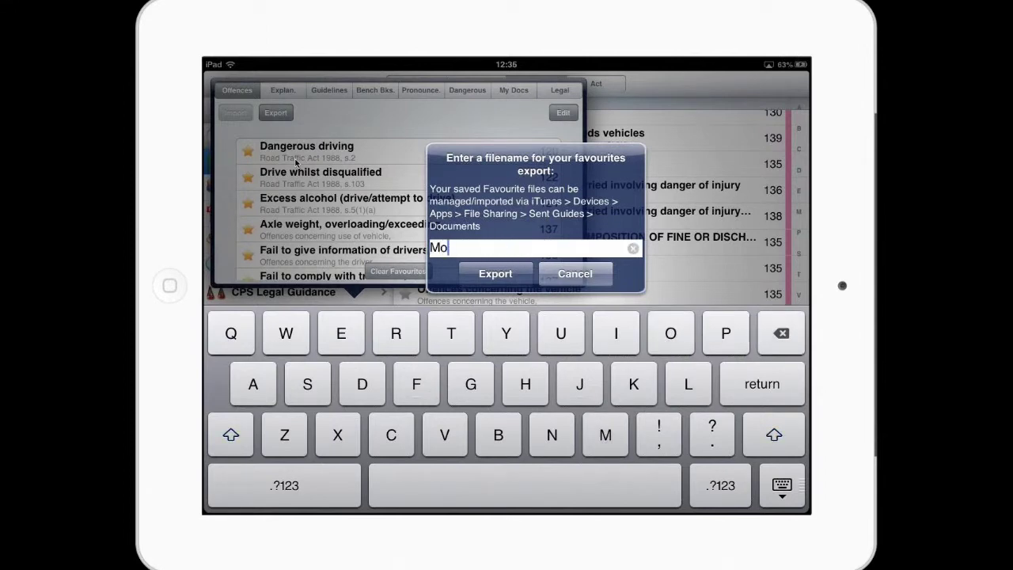
type("toring")
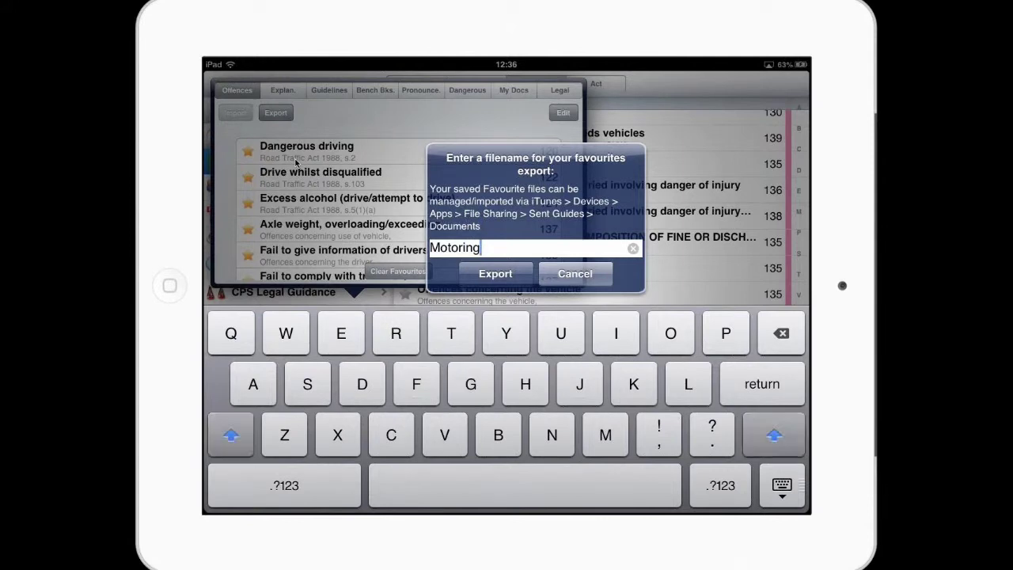
type("Court")
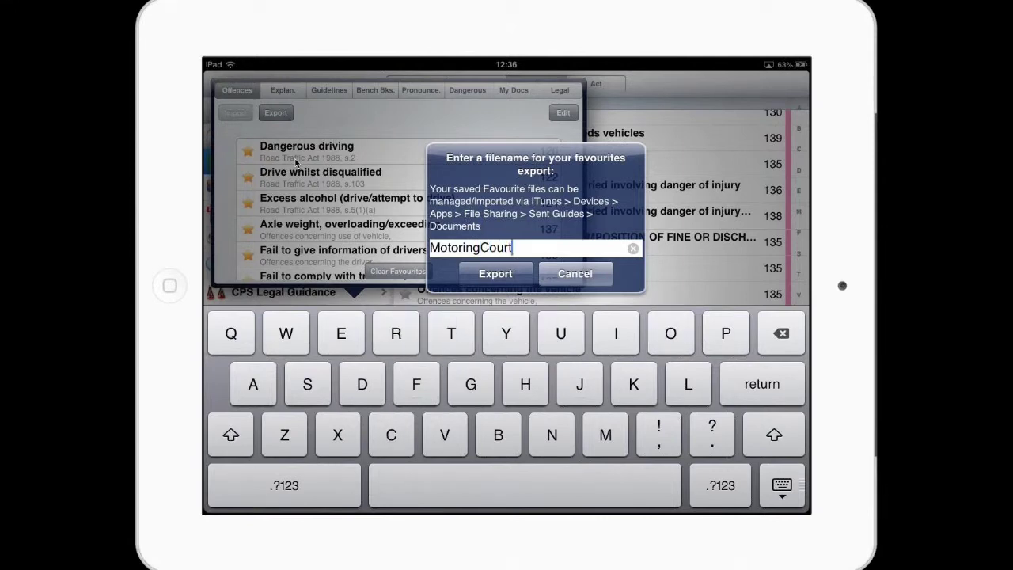
type("Again")
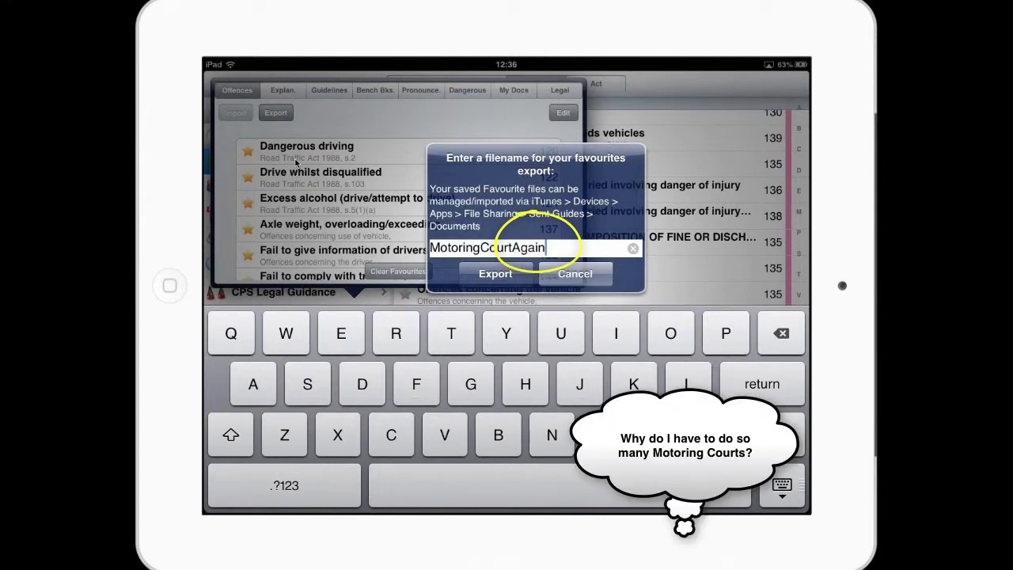
left_click(495, 273)
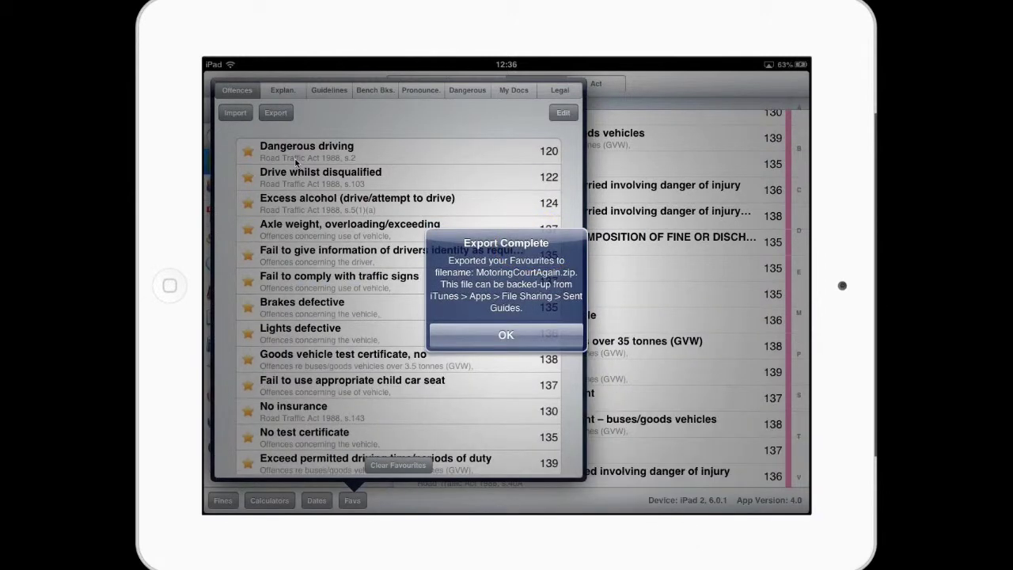
left_click(505, 334)
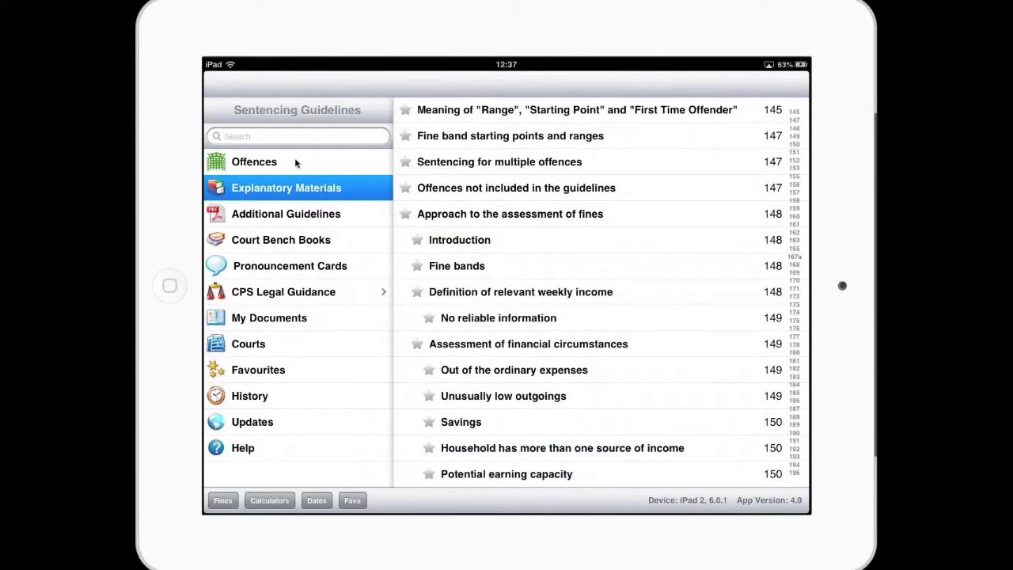
Browse the Explanatory Materials list and review the favourites saved from the bench books
scroll(602, 291, "down", 3)
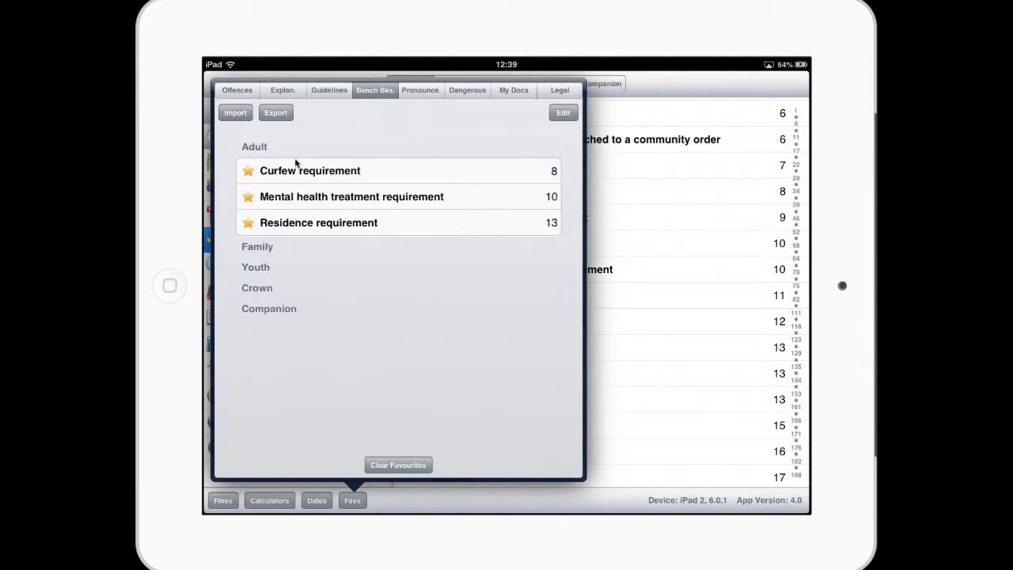
left_click(296, 162)
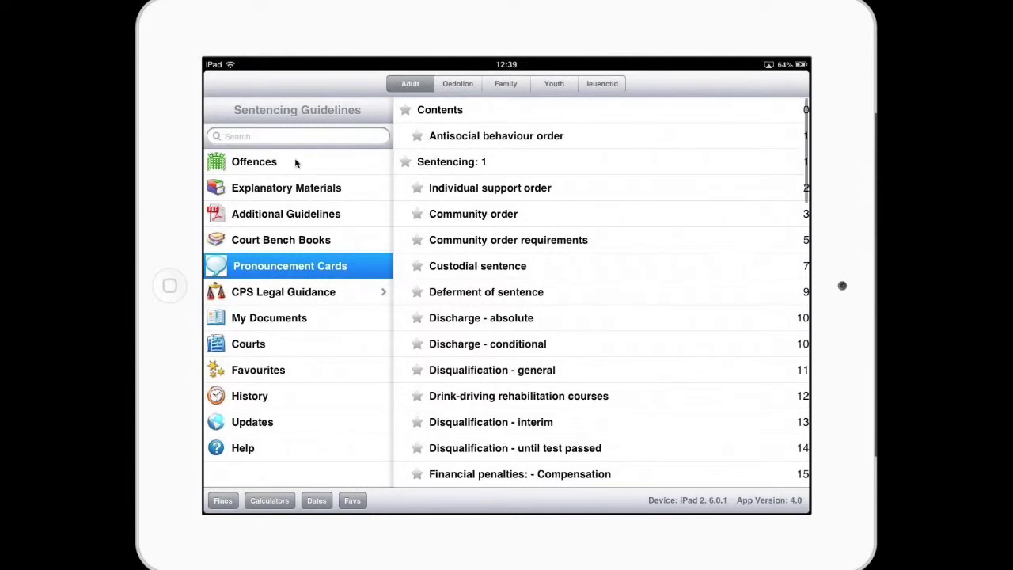
Mark the adult pronouncement card "Disqualification - until test passed" as a favourite and return to the card list
scroll(601, 292, "down", 3)
left_click(515, 358)
left_click(255, 83)
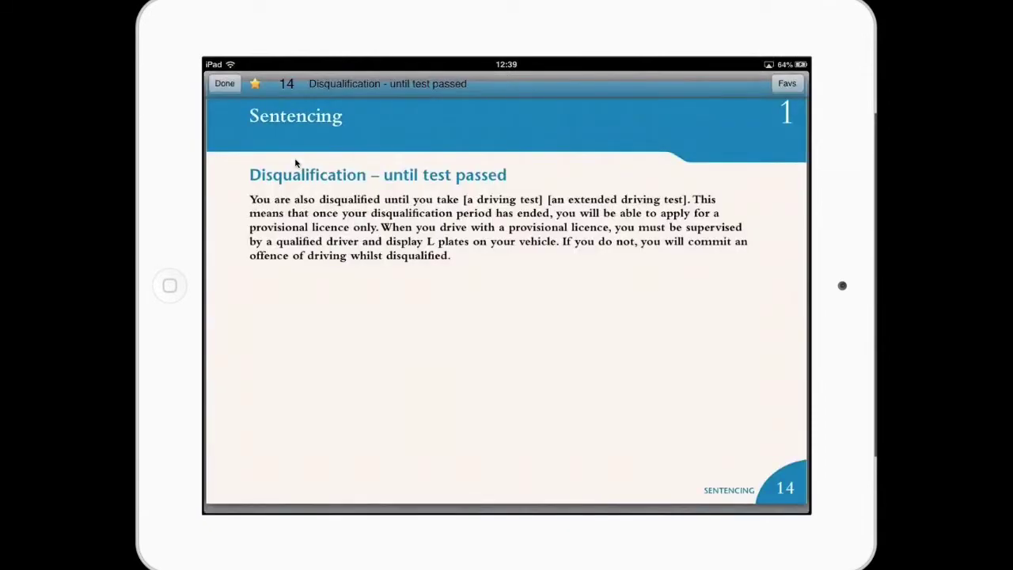
left_click(224, 83)
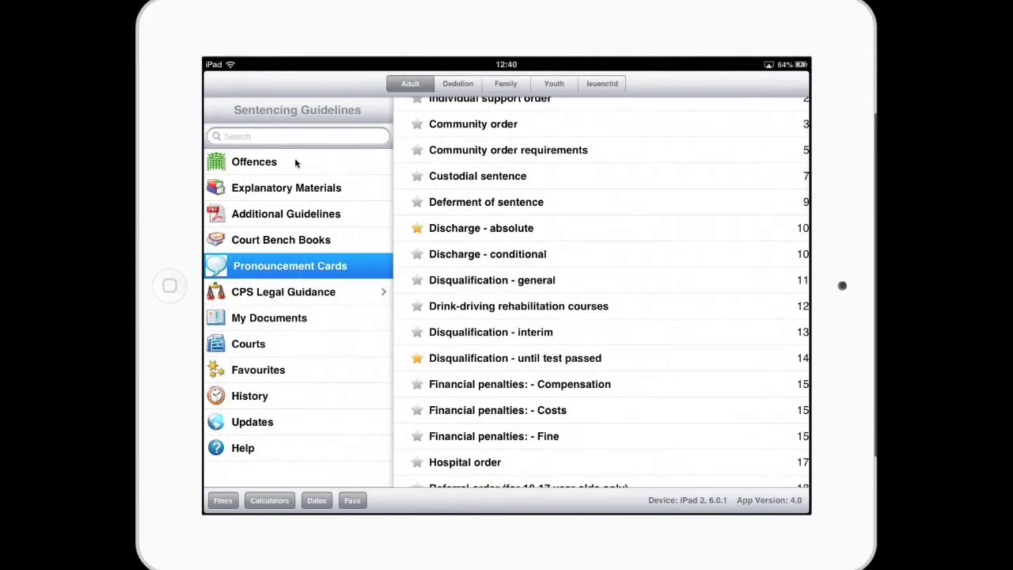
scroll(602, 292, "down", 4)
scroll(602, 292, "up", 3)
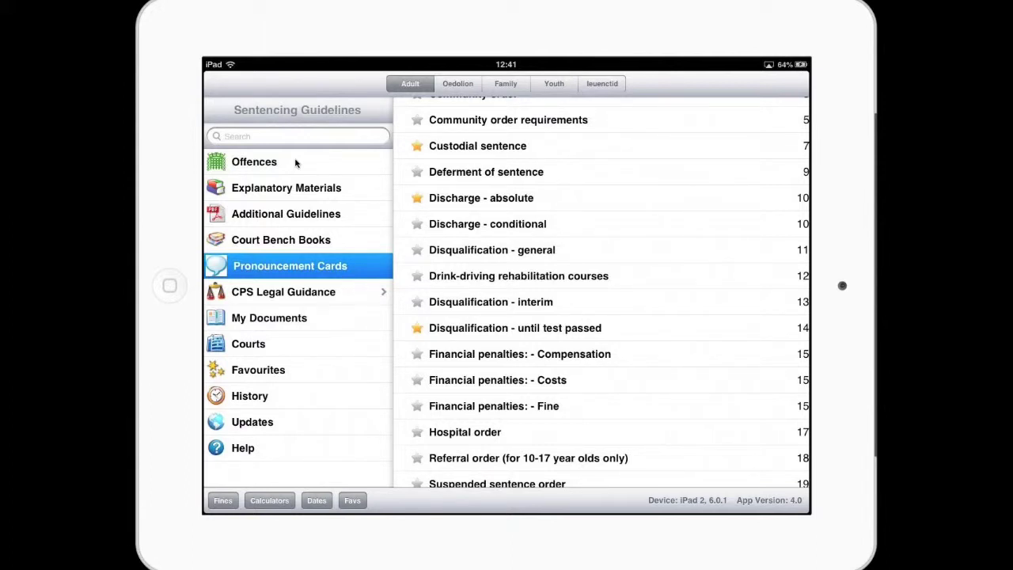
Leave full screen and hide Reflection to get back to the Sentencing Guidelines website in the browser
key("Escape")
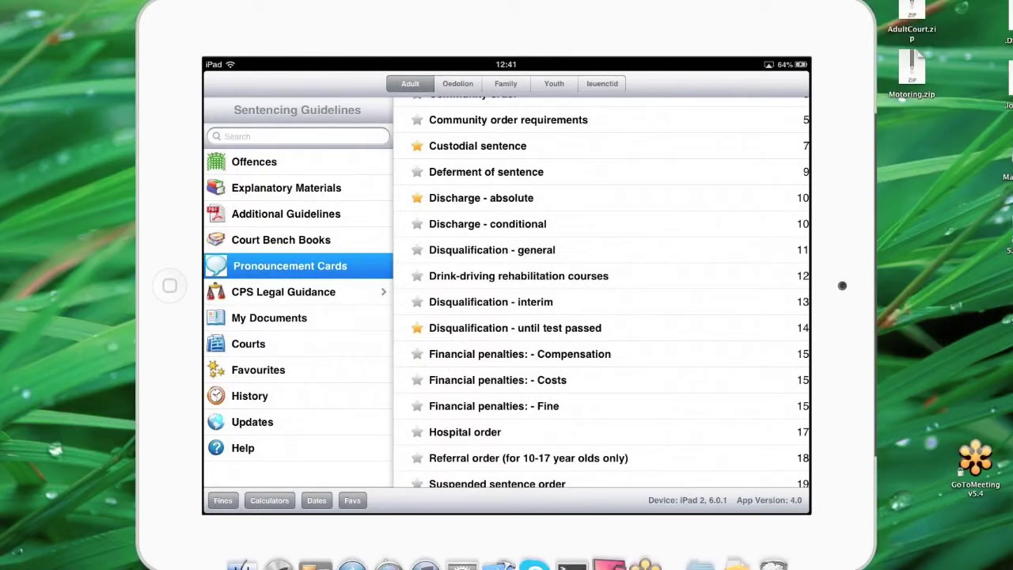
left_click(42, 2)
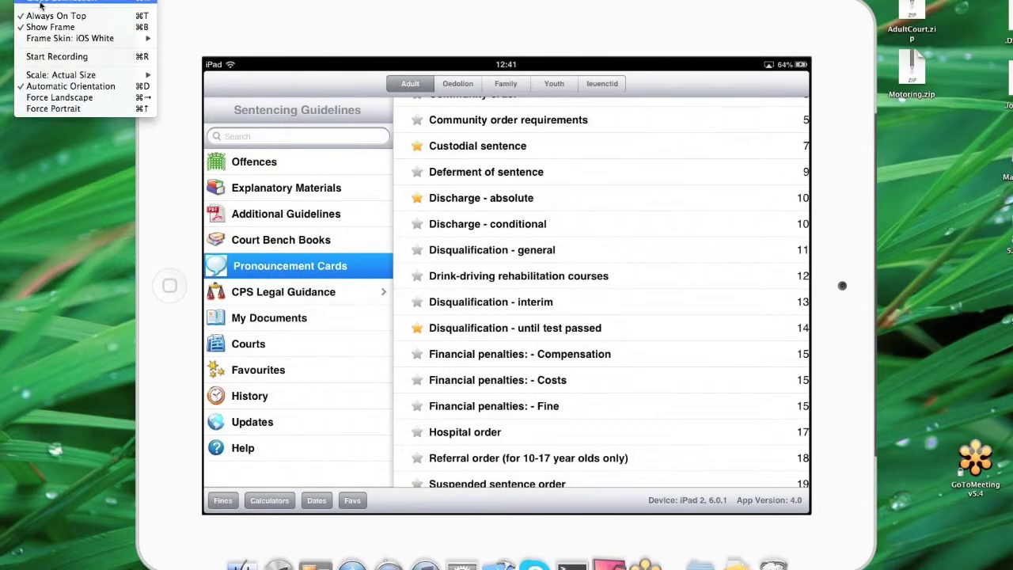
mouse_move(3, 1)
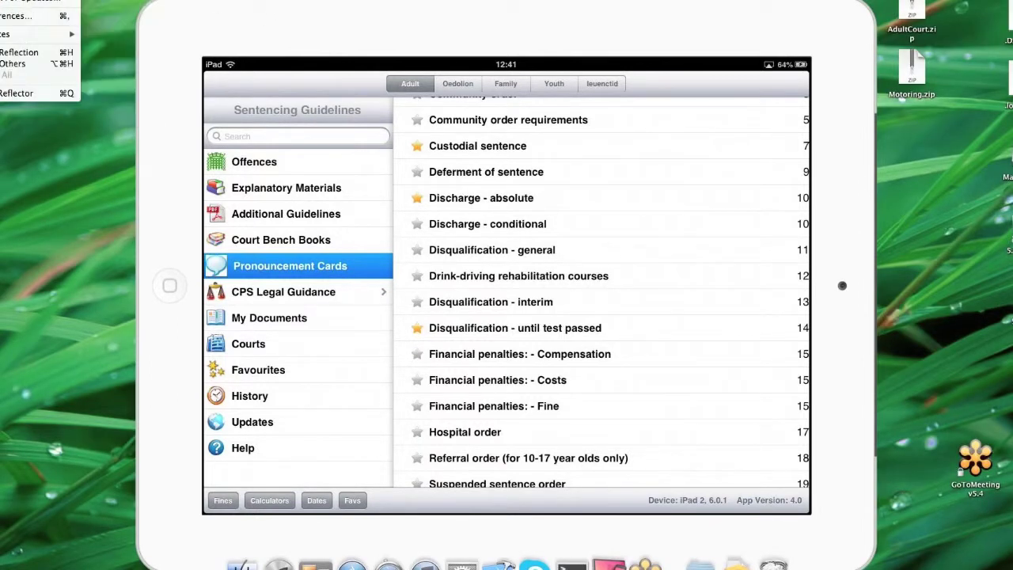
left_click(17, 52)
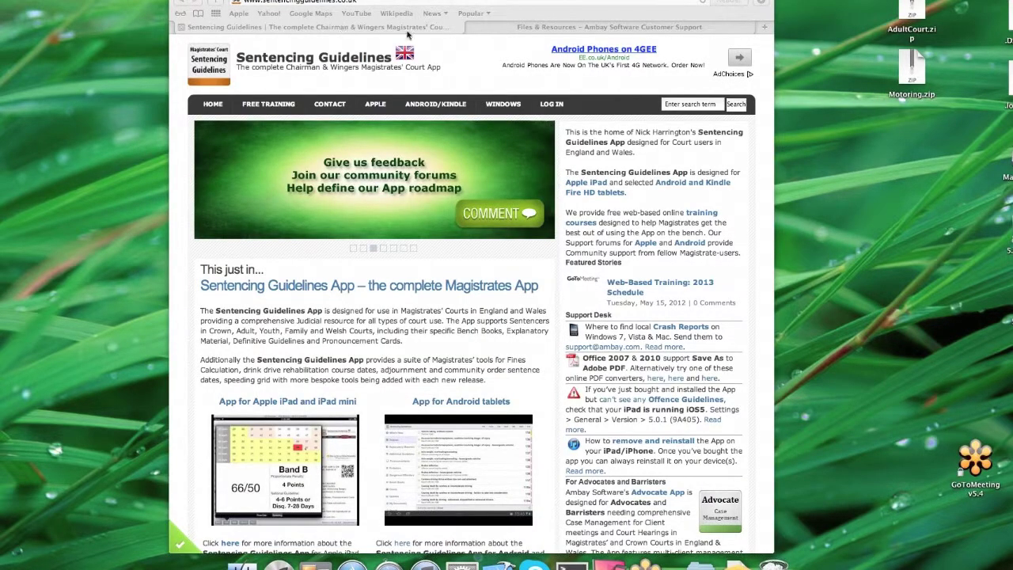
Open "Plea before Venue & Mode of Trial Landscape" from the Ambay support site's Files & Resources page and read through it
left_click(550, 30)
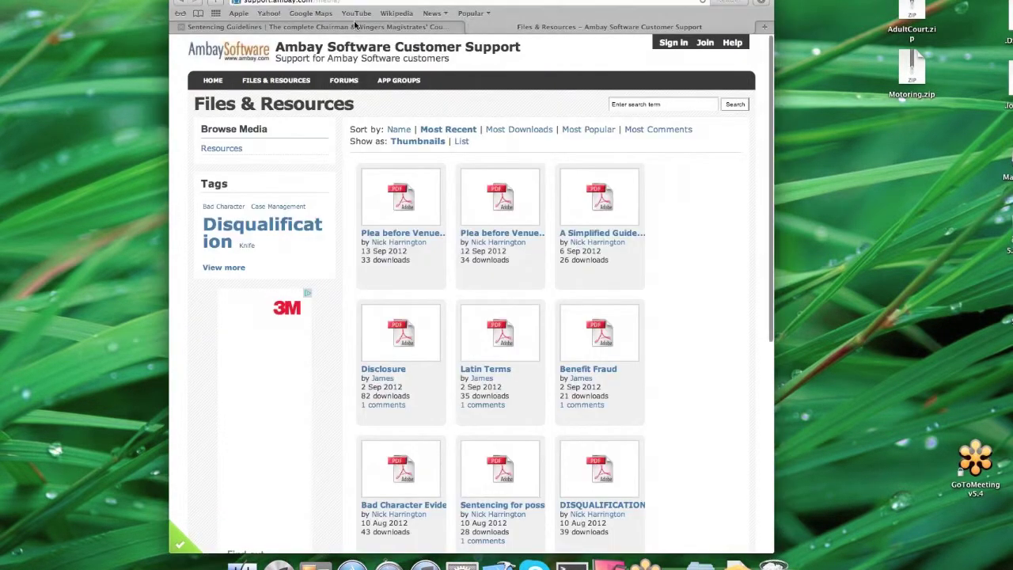
left_click(348, 28)
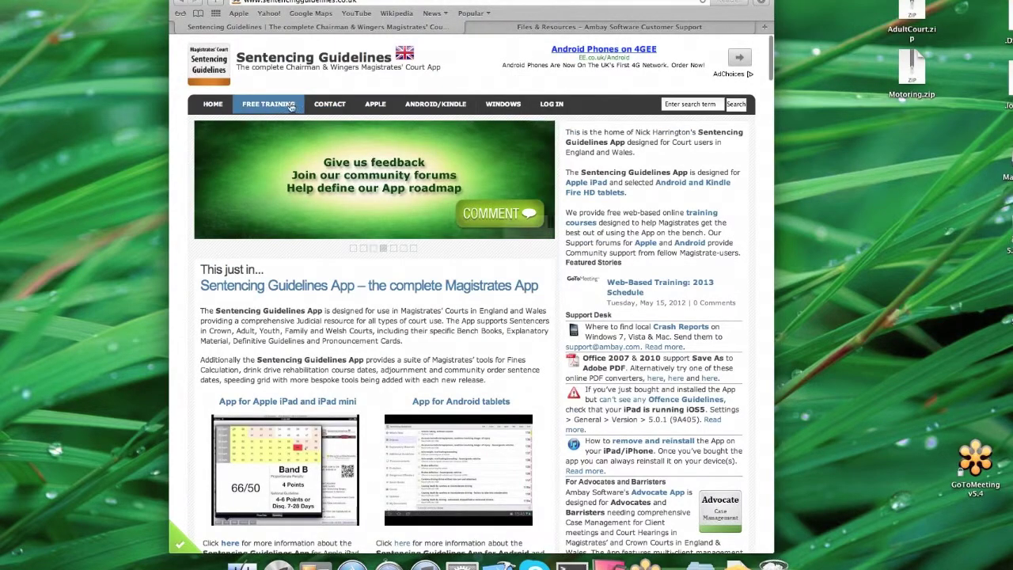
left_click(506, 29)
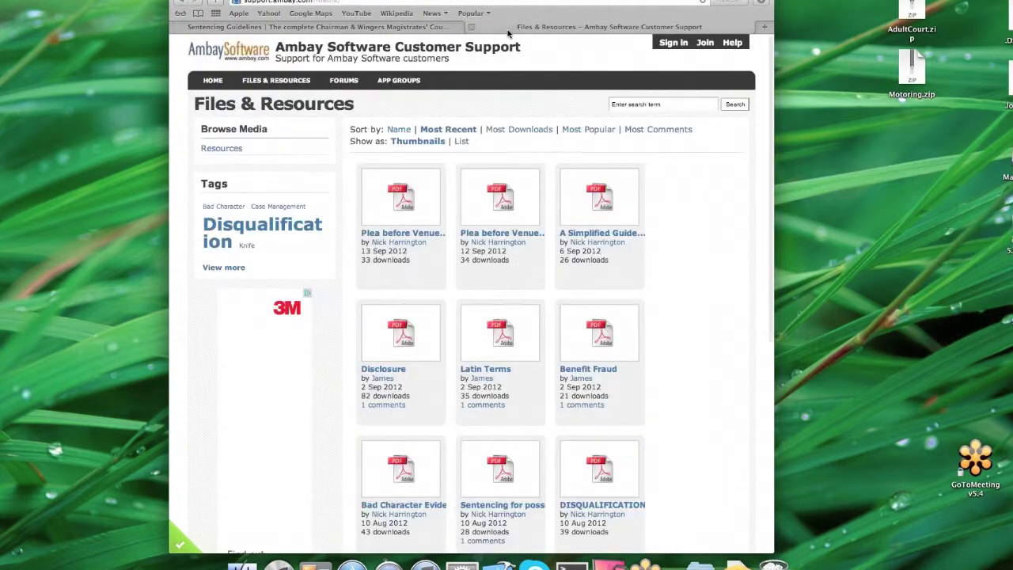
left_click(396, 234)
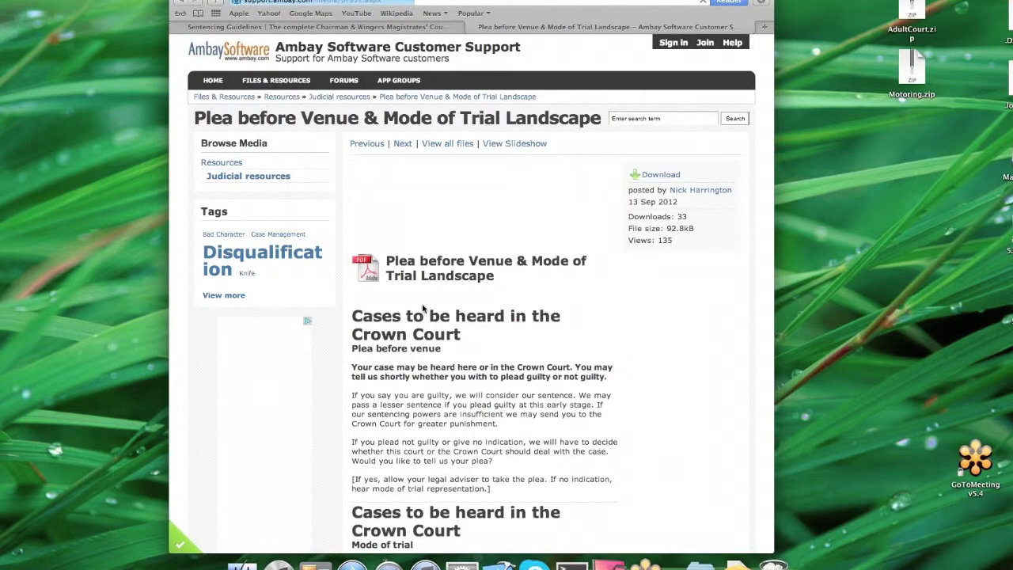
scroll(423, 315, "down", 4)
scroll(428, 316, "down", 2)
scroll(427, 320, "up", 6)
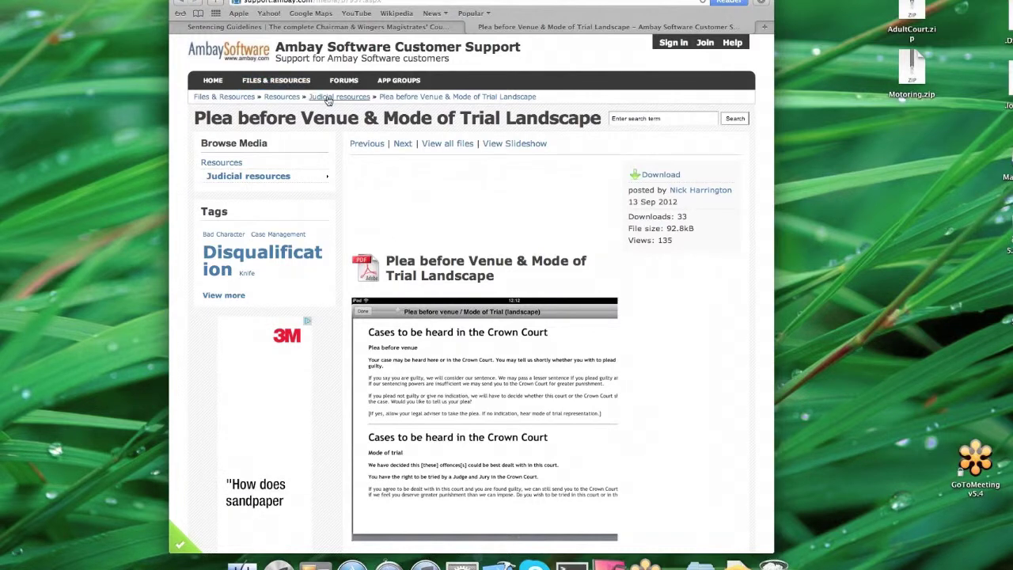
Switch back to the mirrored iPad in Reflection and show it in full screen
left_click(607, 564)
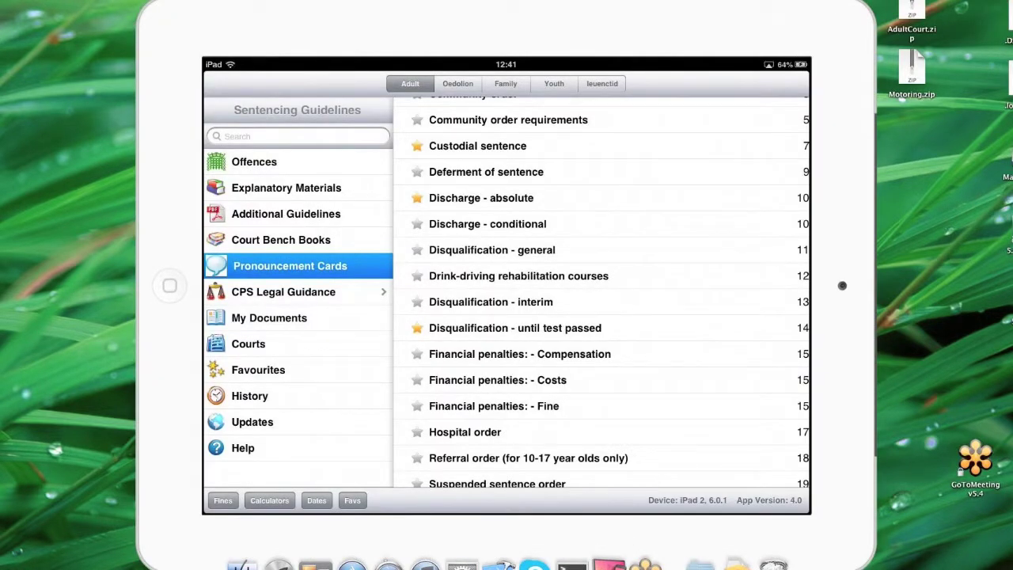
left_click(35, 2)
left_click(35, 2)
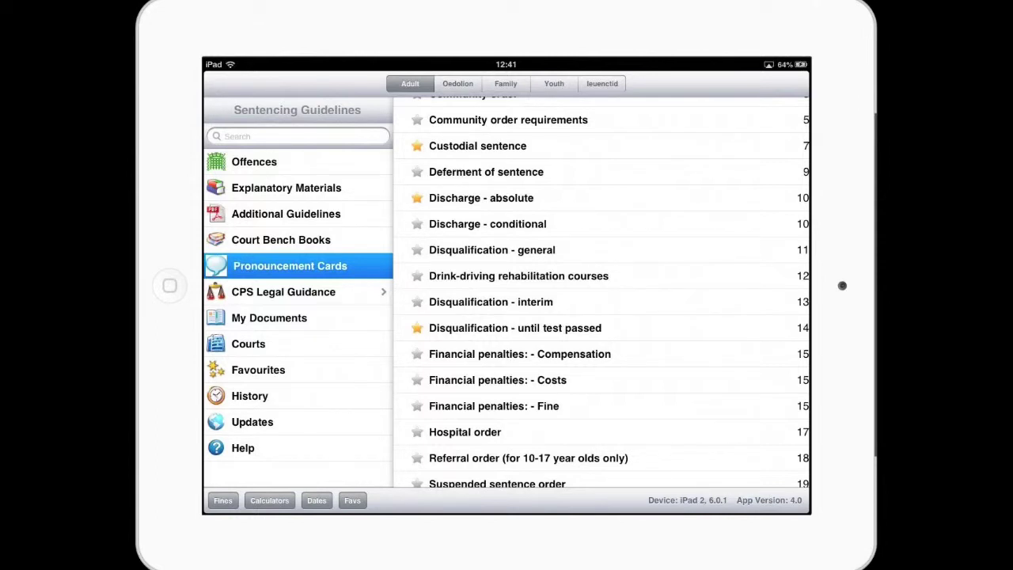
Open the CPS Legal Guidance section and browse its alphabetical topics from A down to C
left_click(297, 292)
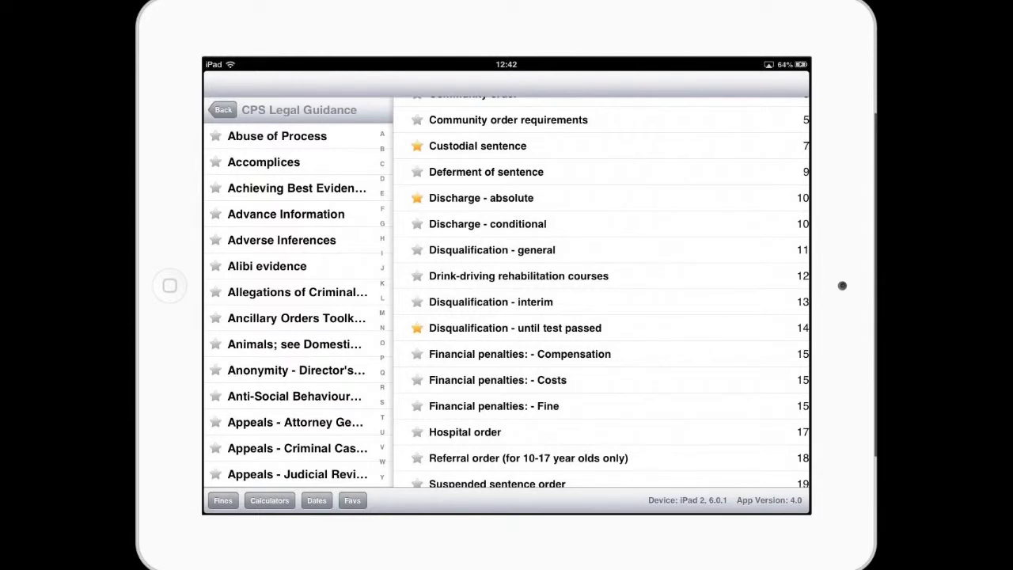
scroll(297, 309, "down", 5)
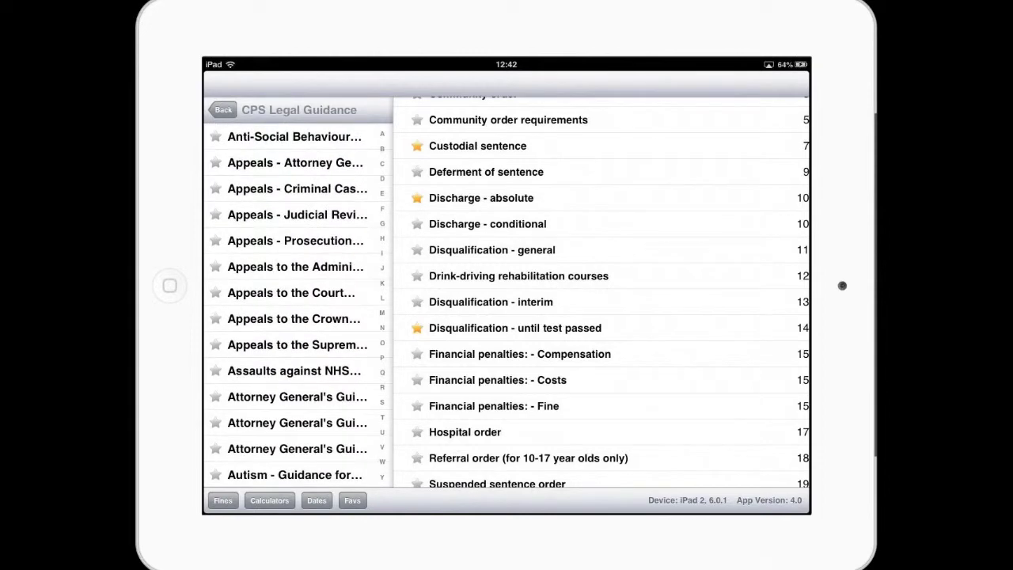
scroll(296, 309, "down", 3)
scroll(297, 308, "down", 5)
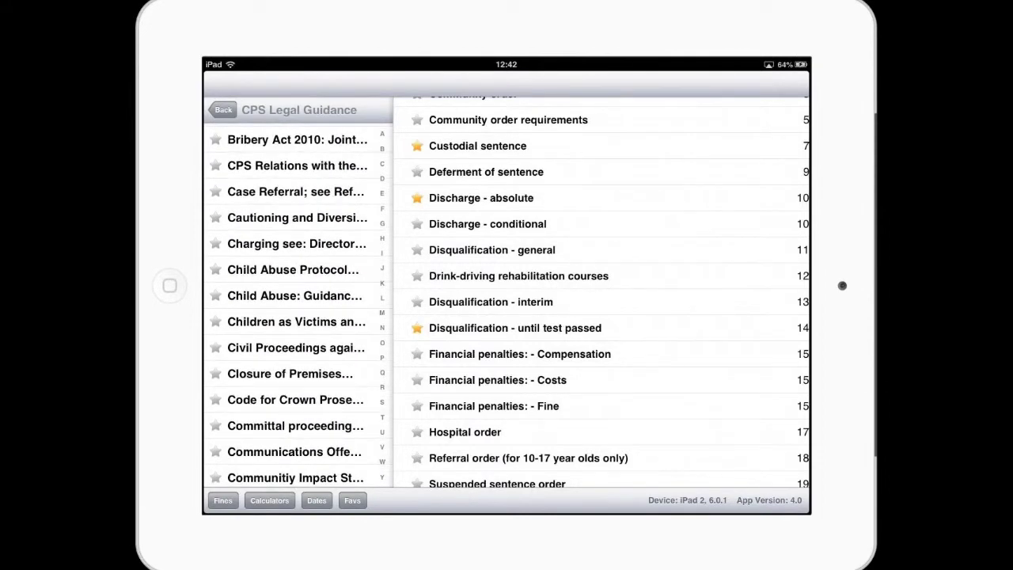
Browse further through the CPS Legal Guidance topics under C and D, in both portrait and landscape orientation
scroll(297, 308, "down", 5)
scroll(297, 309, "down", 5)
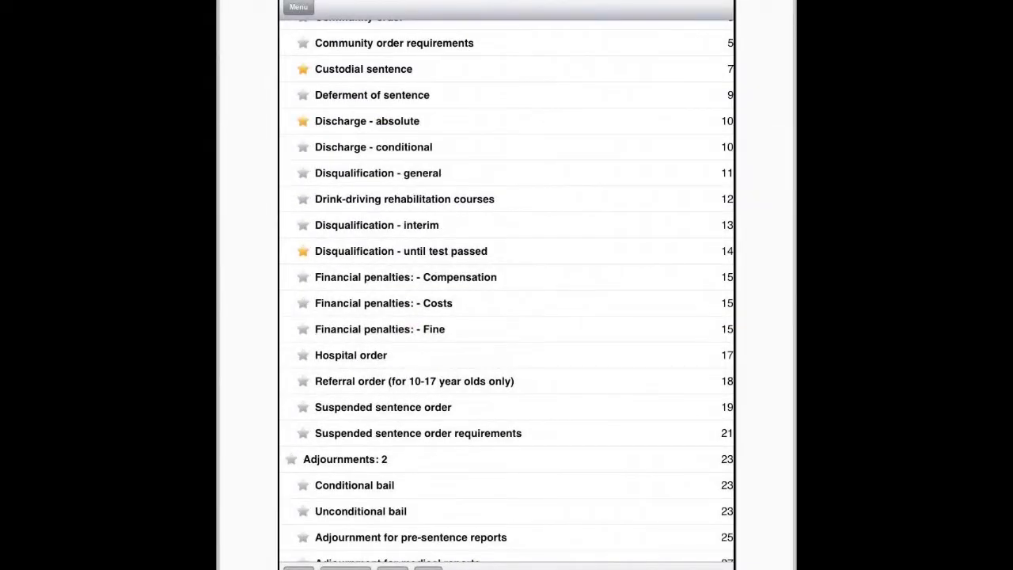
left_click(298, 7)
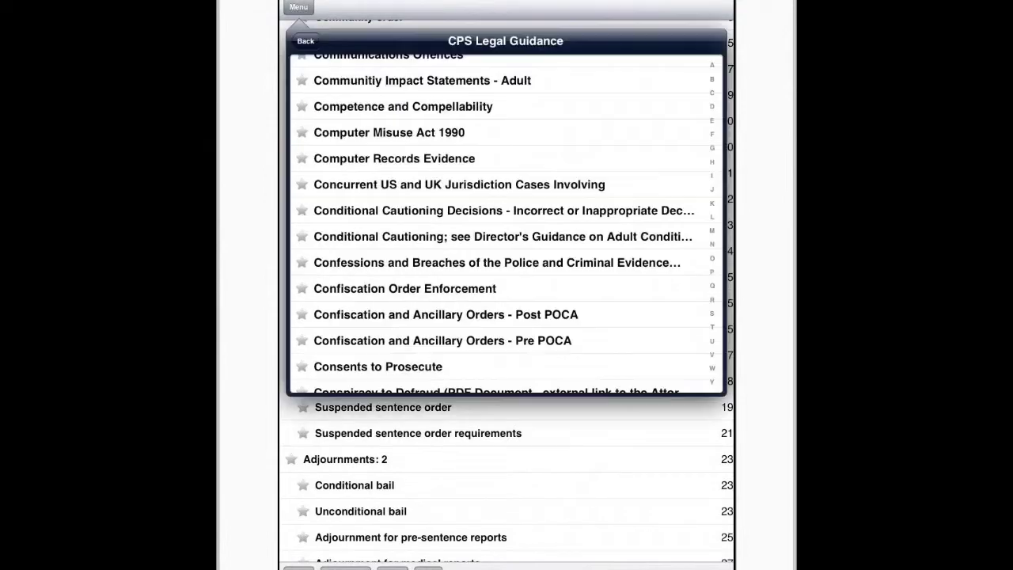
scroll(501, 223, "down", 15)
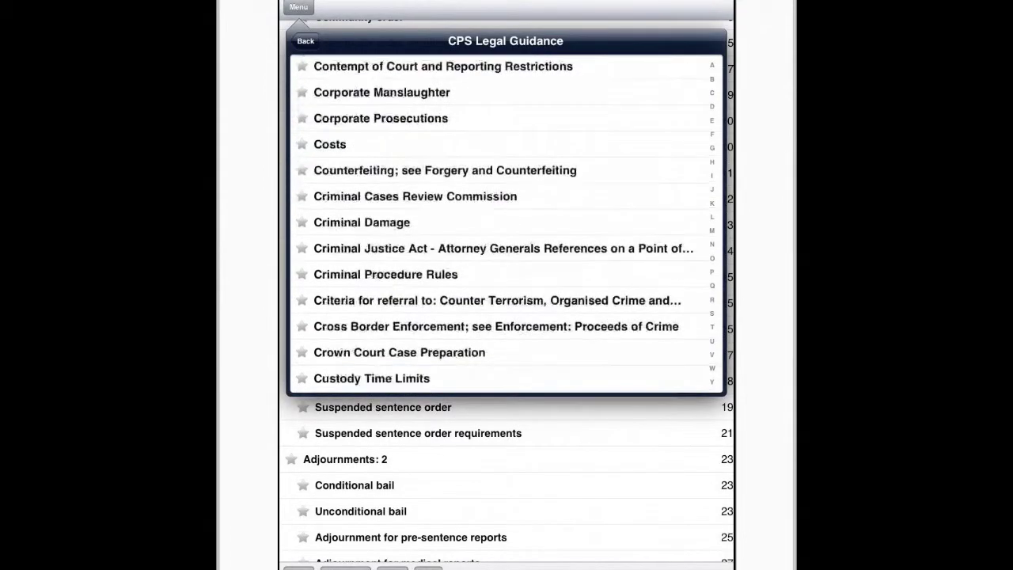
scroll(504, 223, "down", 12)
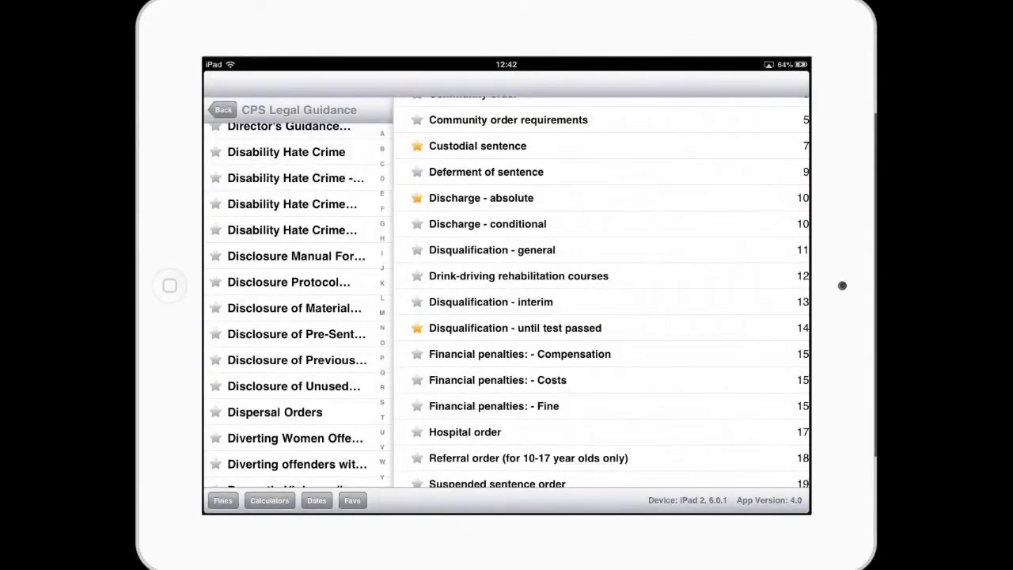
Return from CPS Legal Guidance to the main list and open My Documents to read how files are added
left_click(224, 109)
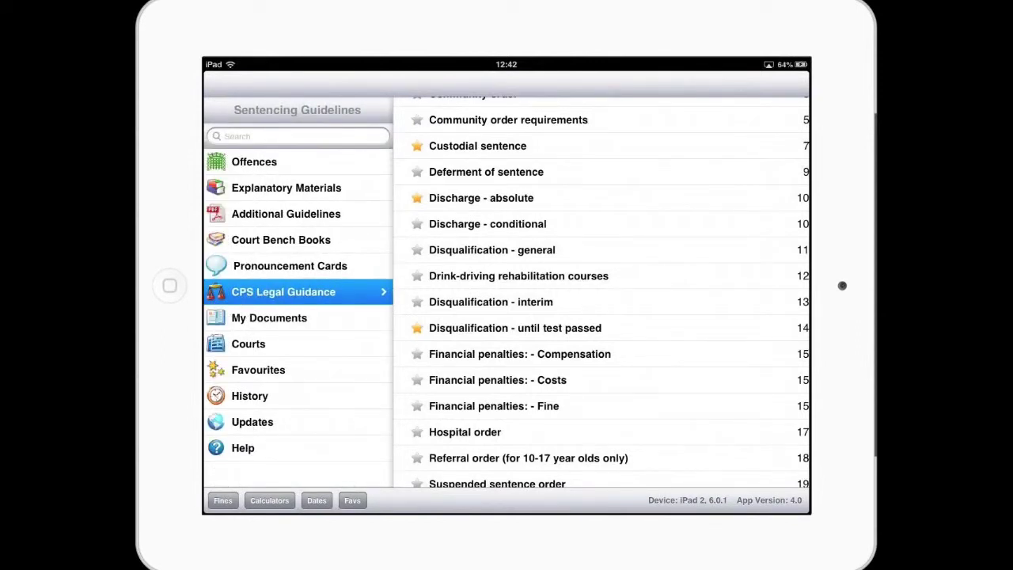
left_click(297, 318)
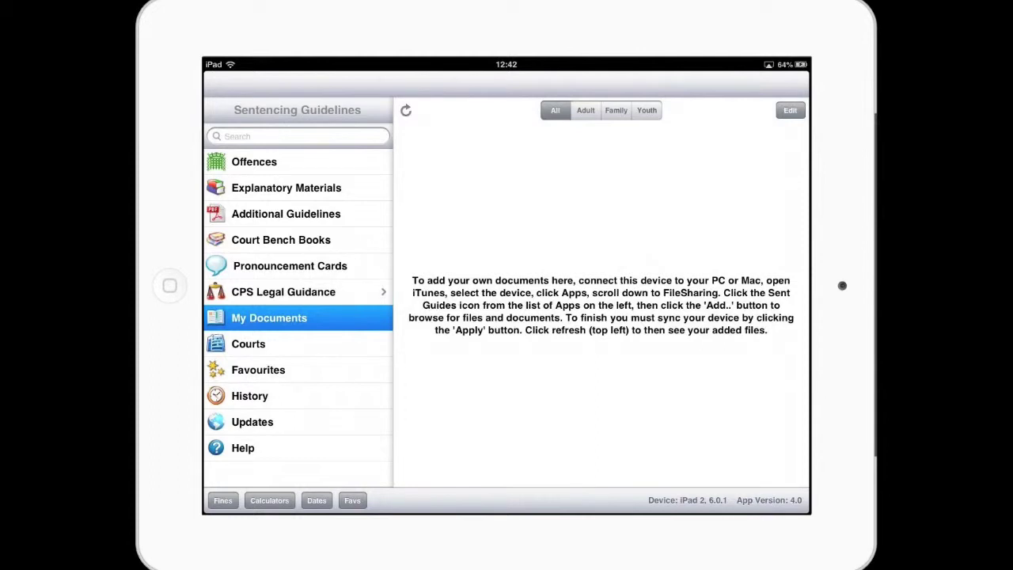
Leave full screen and hide both Reflection and the browser to clear the desktop
key("Escape")
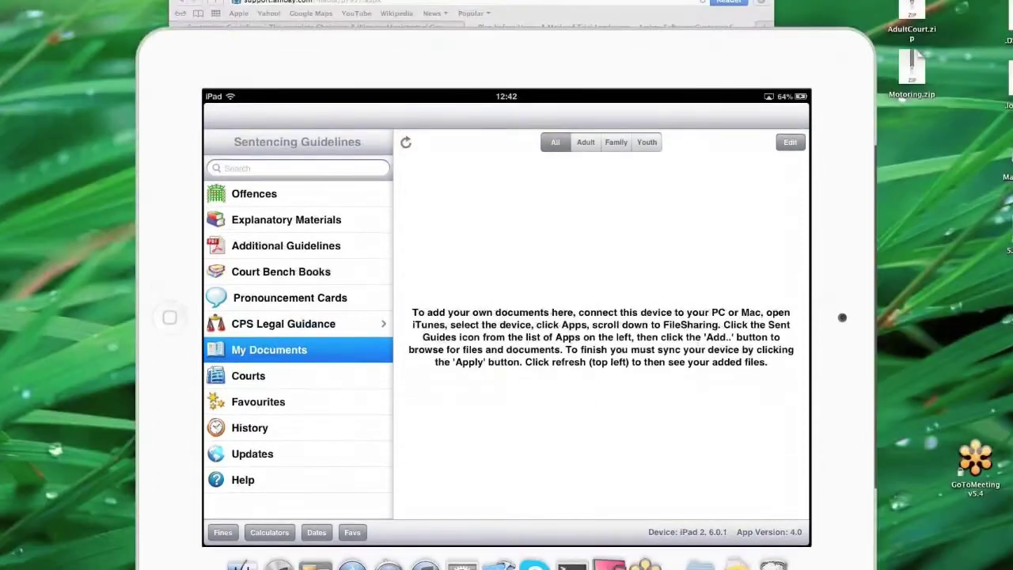
left_click(32, 1)
mouse_move(5, 2)
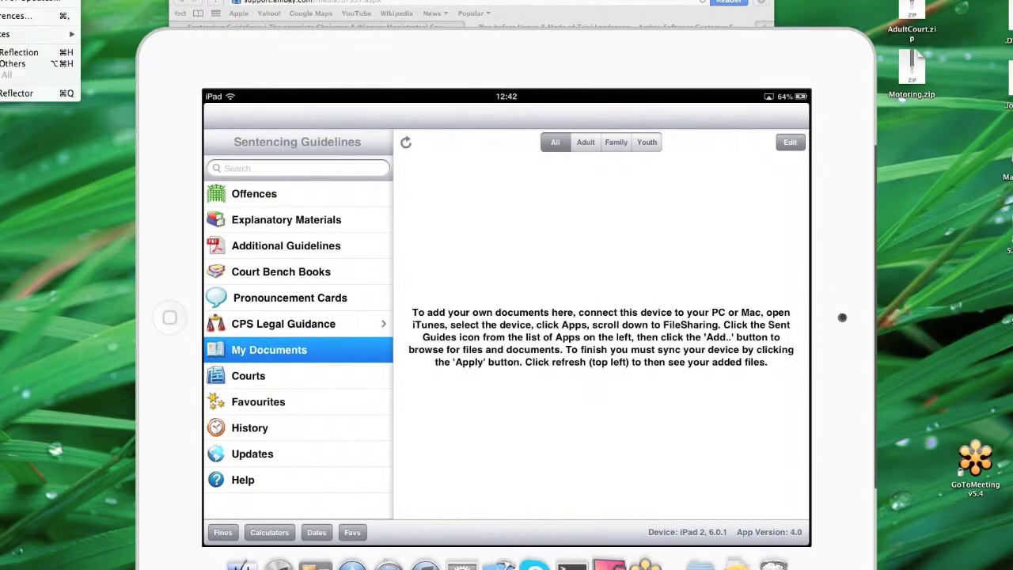
left_click(15, 52)
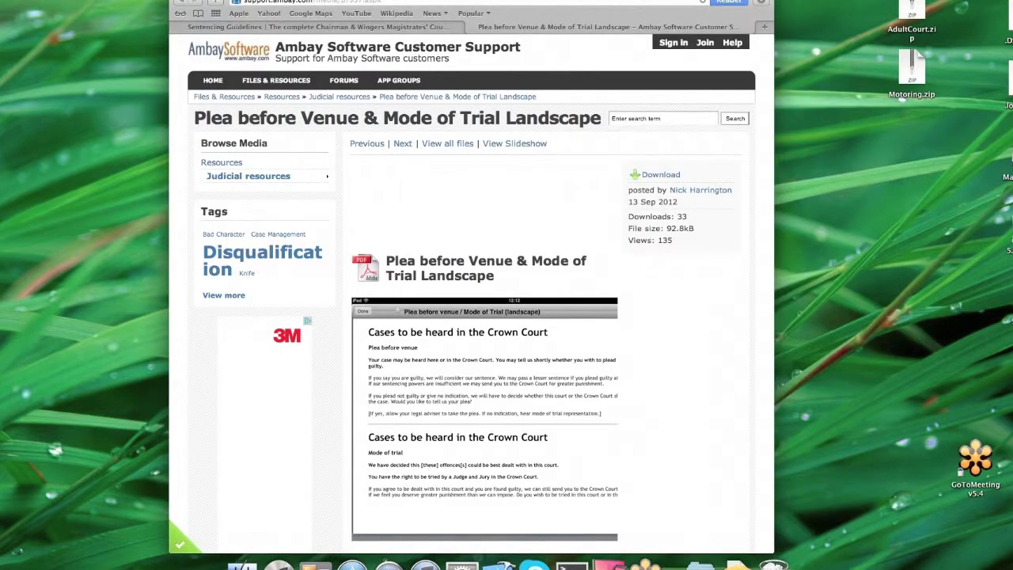
key("super+h")
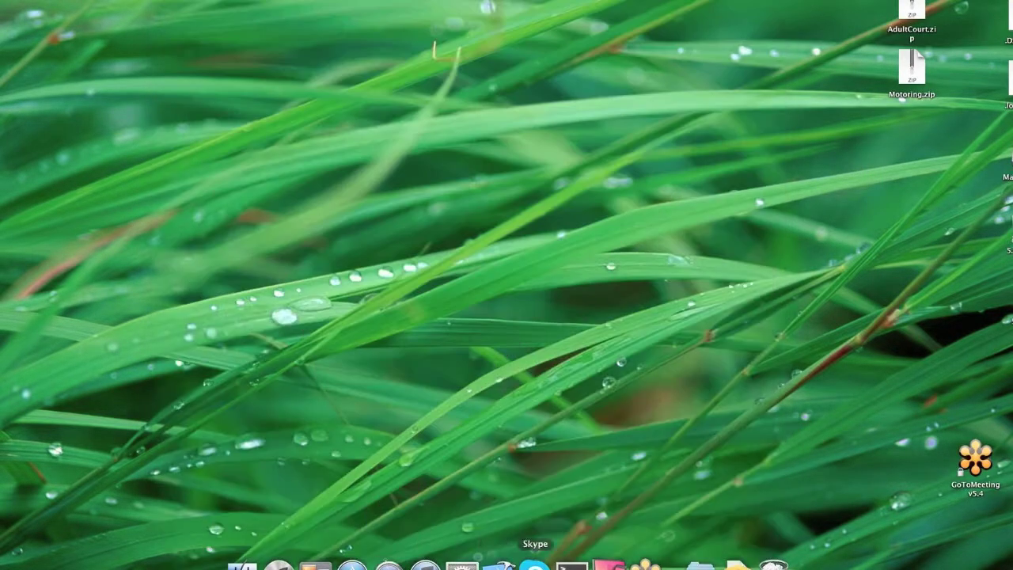
Switch to iTunes and show the Sent Guides documents in the connected iPad's app file sharing list
left_click(425, 564)
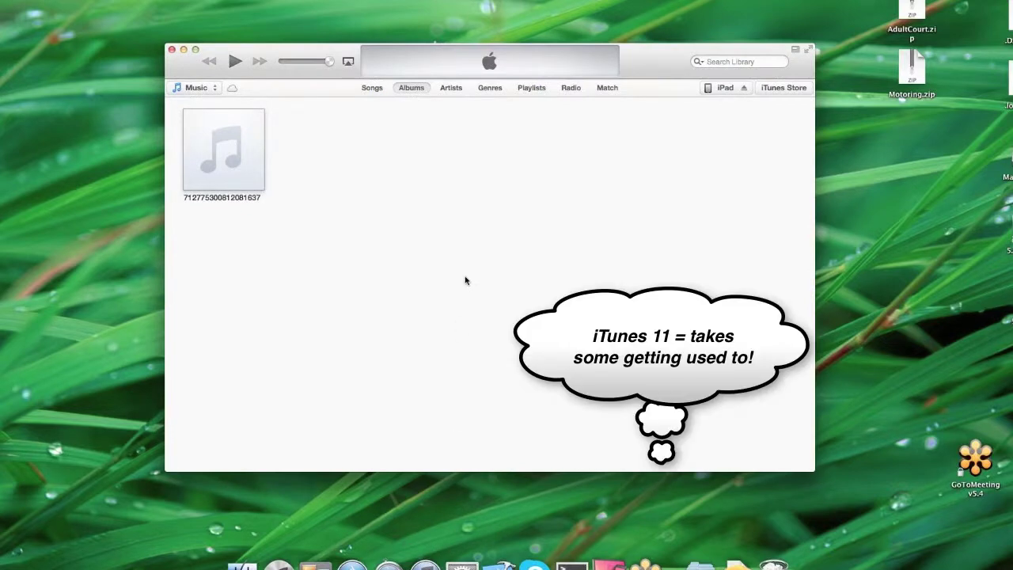
left_click(724, 87)
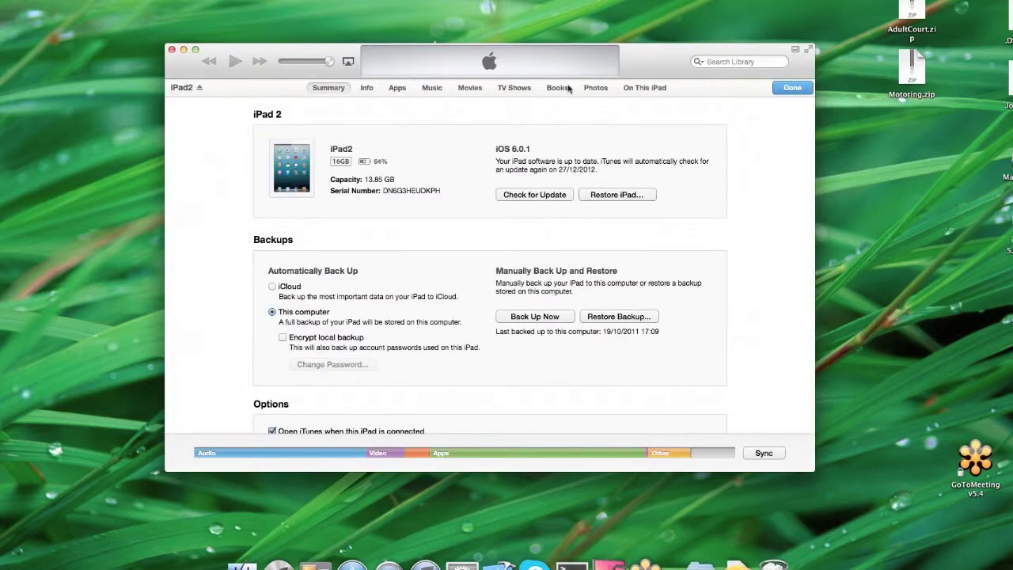
left_click(398, 88)
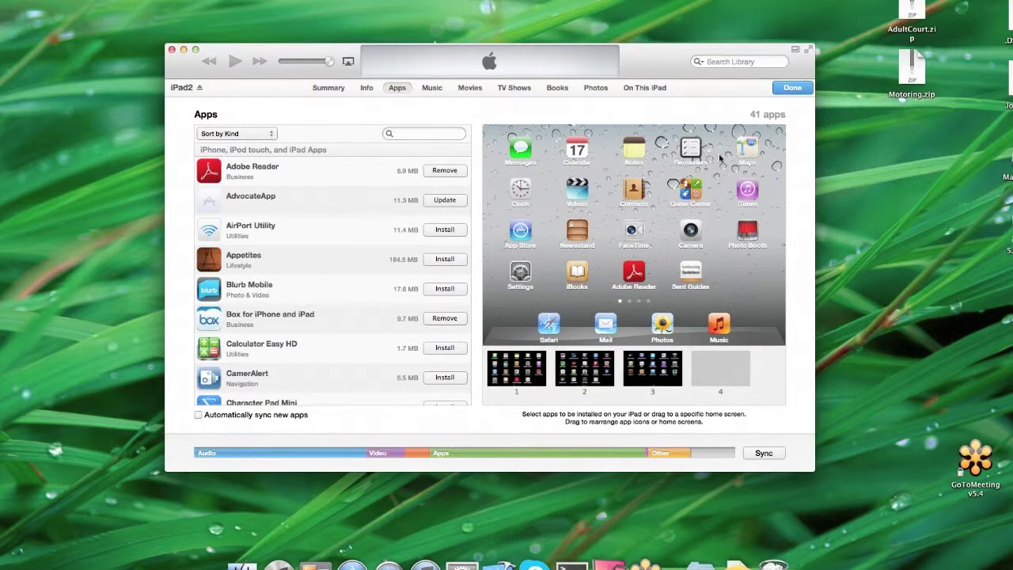
scroll(720, 160, "down", 10)
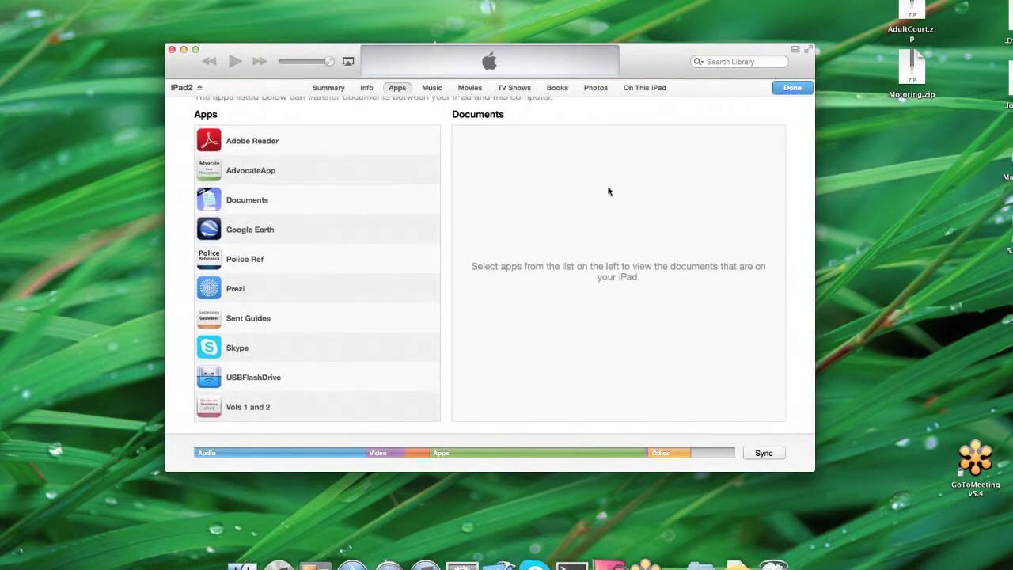
left_click(221, 324)
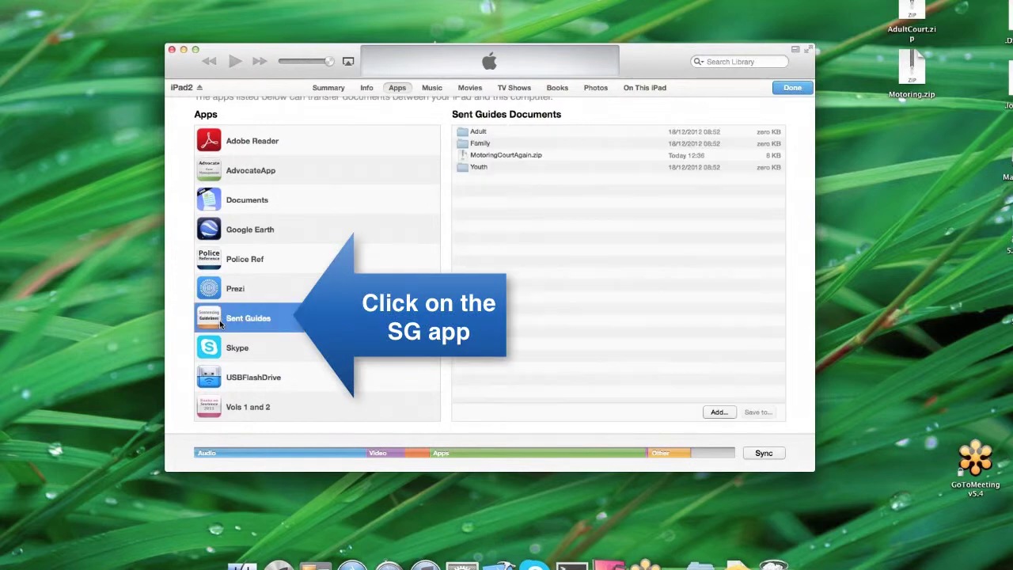
Copy MotoringCourtAgain.zip from the Sent Guides documents to the desktop and save it to the Documents folder
left_click(531, 156)
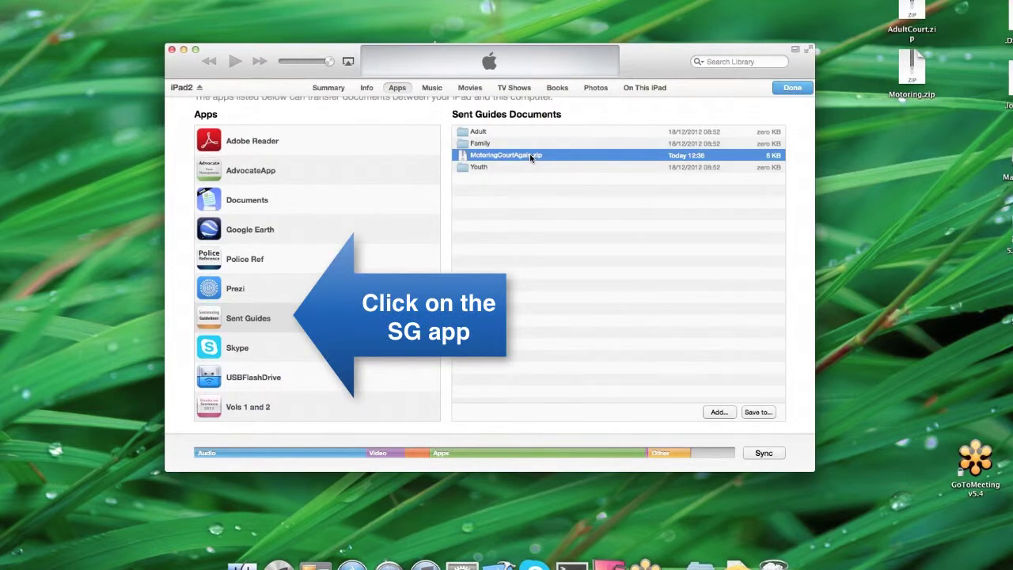
left_click_drag(529, 155, 59, 516)
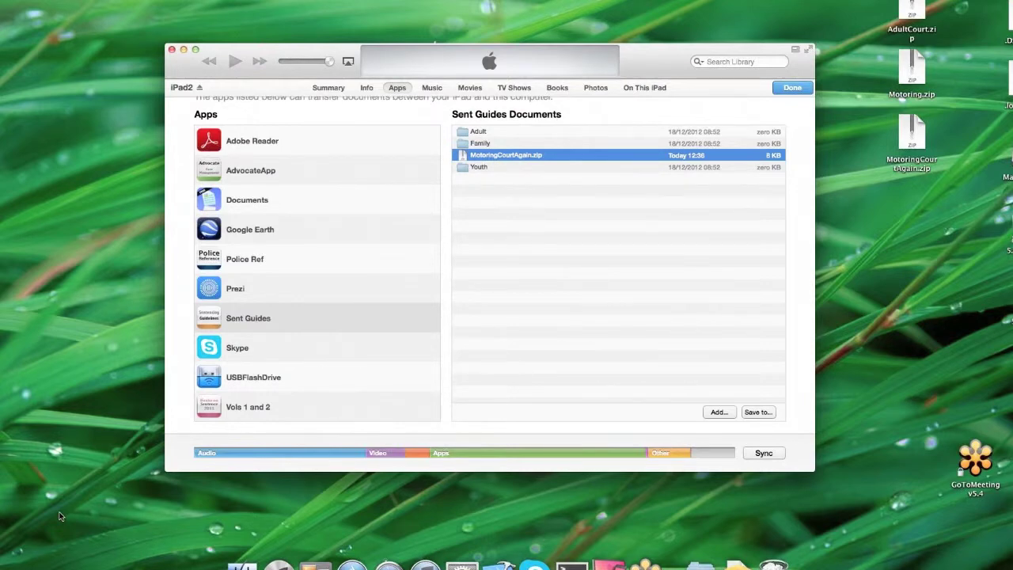
left_click(762, 413)
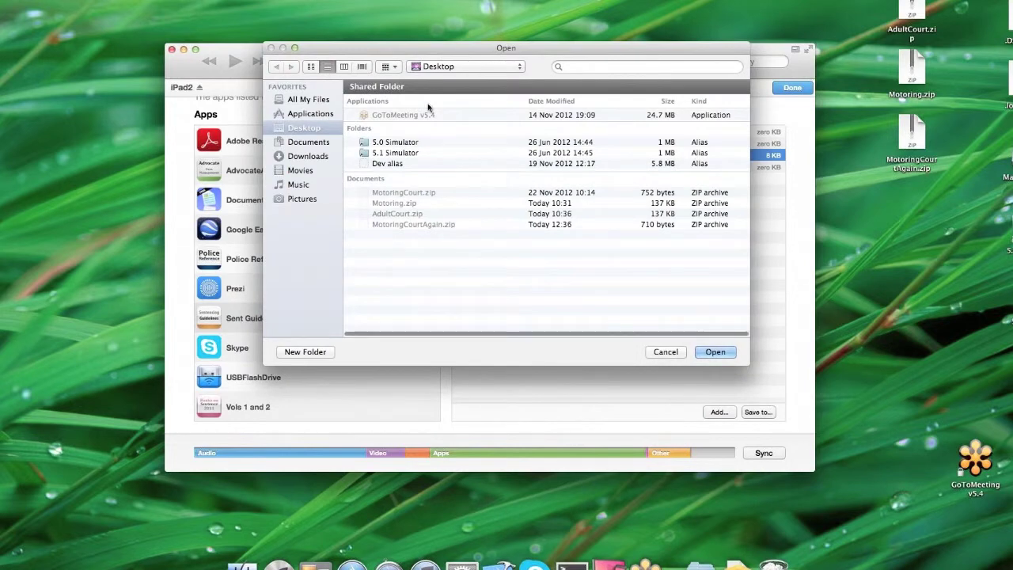
left_click(311, 142)
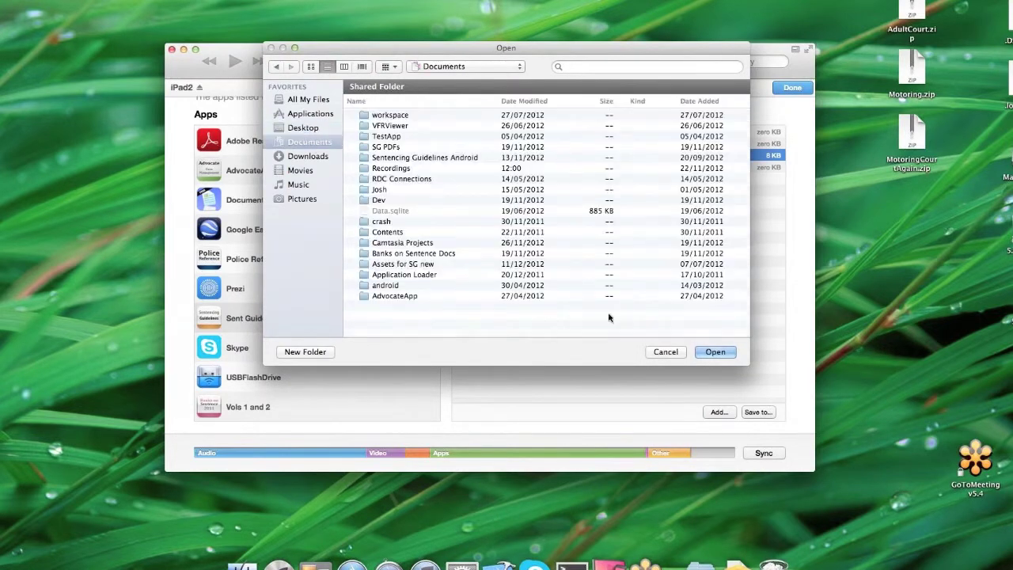
left_click(715, 352)
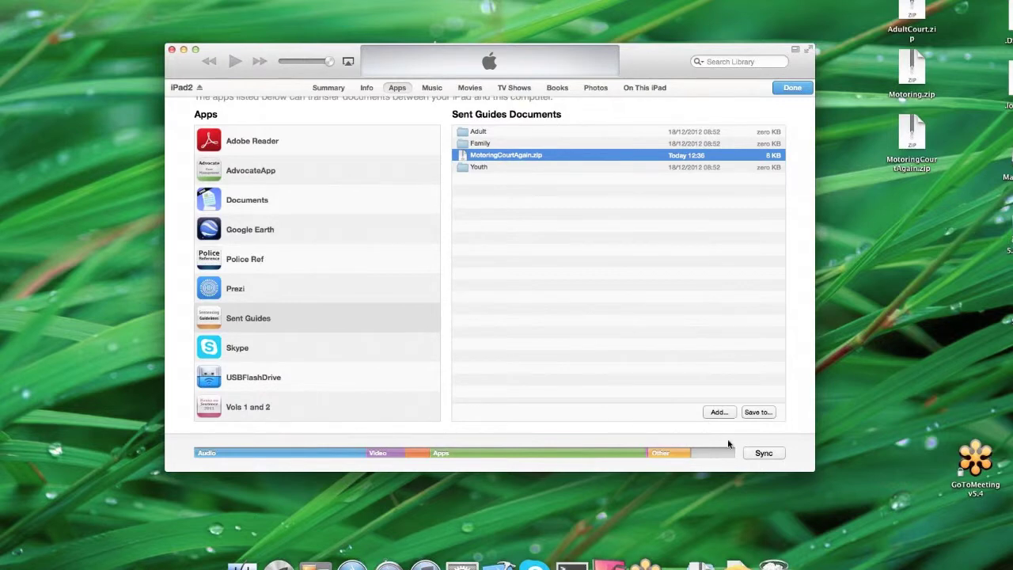
Add all files from the "Assets for SG new" folder in Documents to the Sent Guides documents
left_click(722, 415)
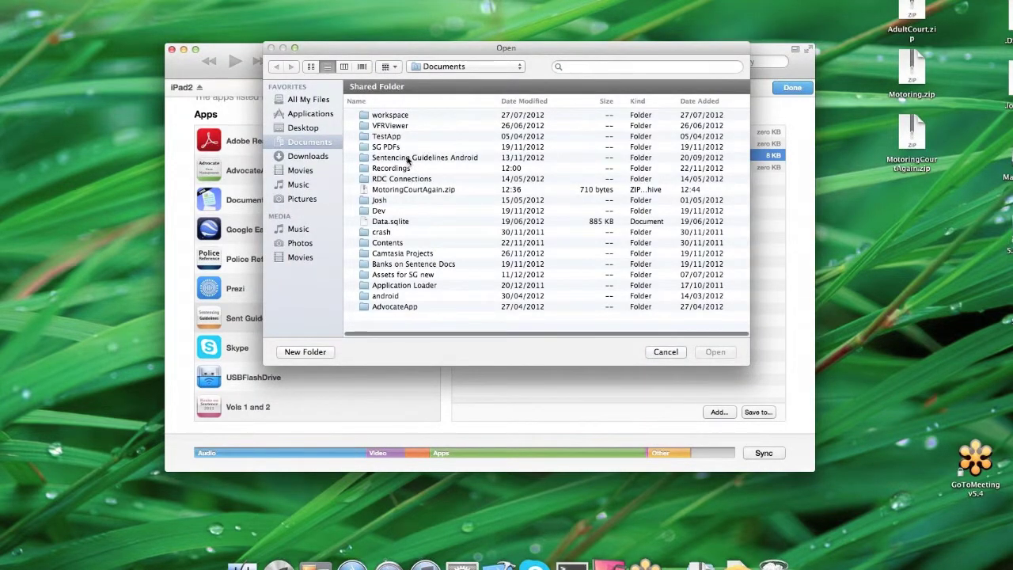
left_click(414, 276)
double_click(414, 276)
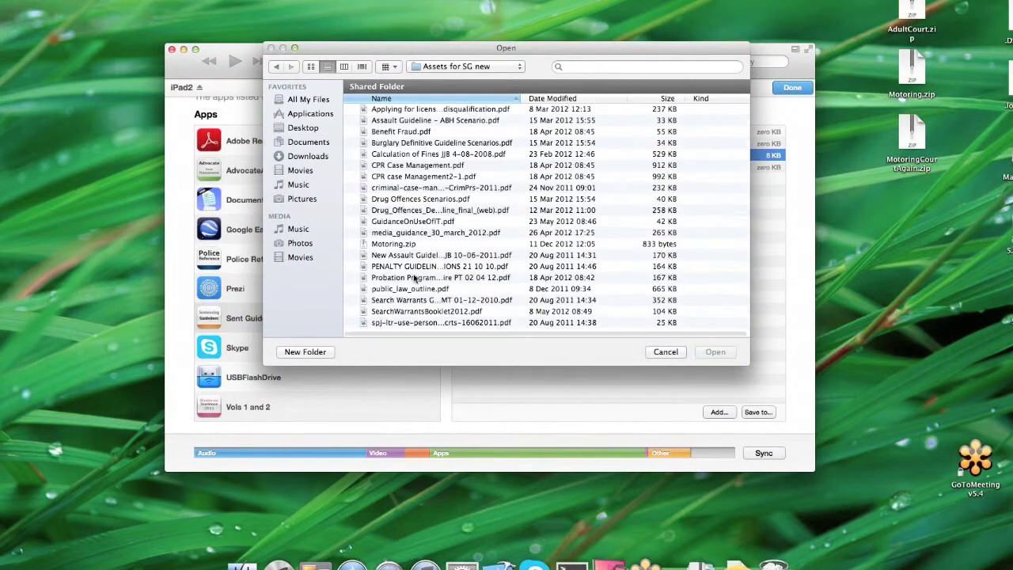
left_click(441, 111)
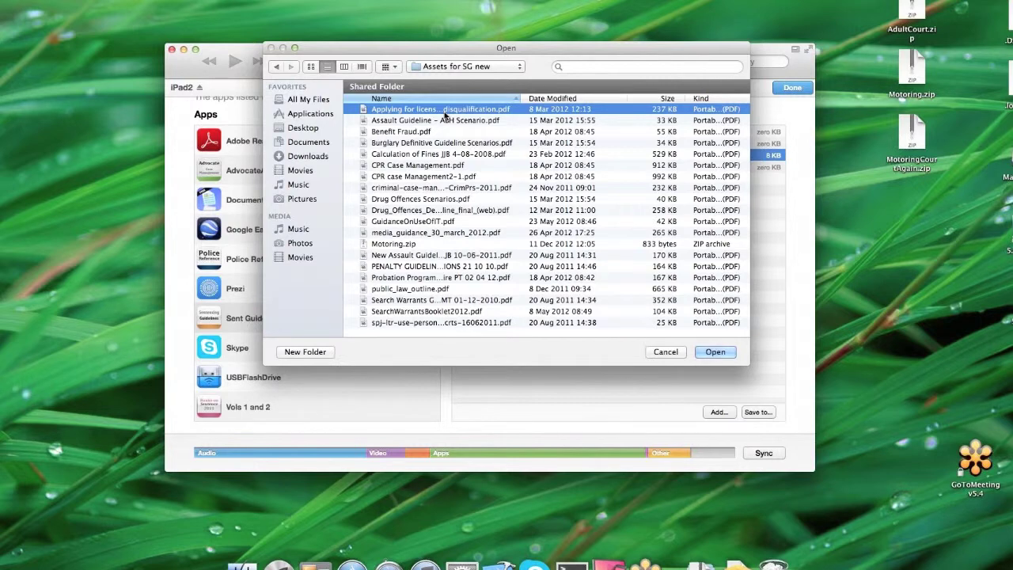
key("shift+Down")
key("shift+Down")
key("shift+Down")
key("shift+Down")
key("shift+Down")
key("shift+Down")
key("shift+Down")
key("shift+Down")
key("shift+Down")
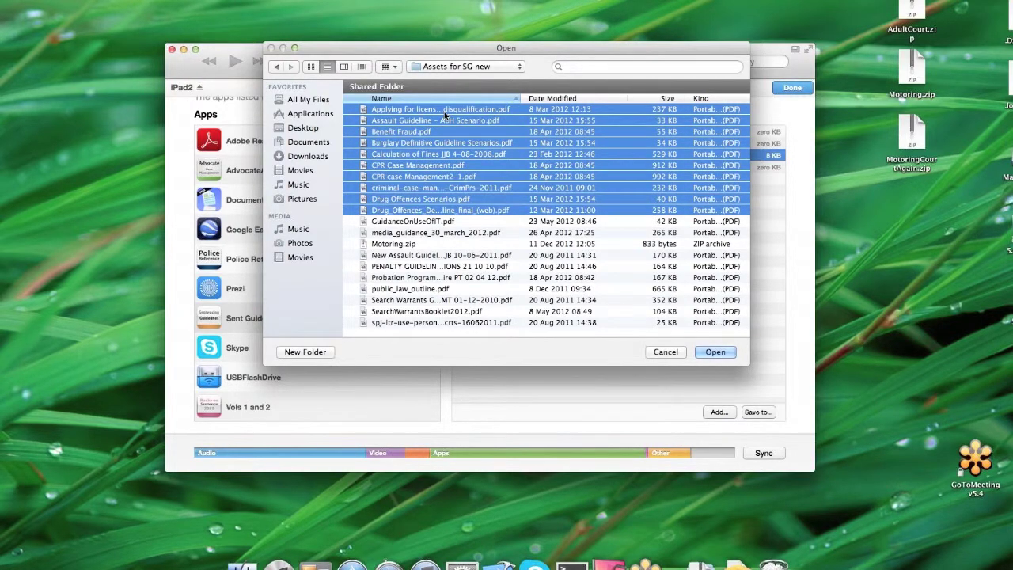
key("shift+Down")
key("shift+Down")
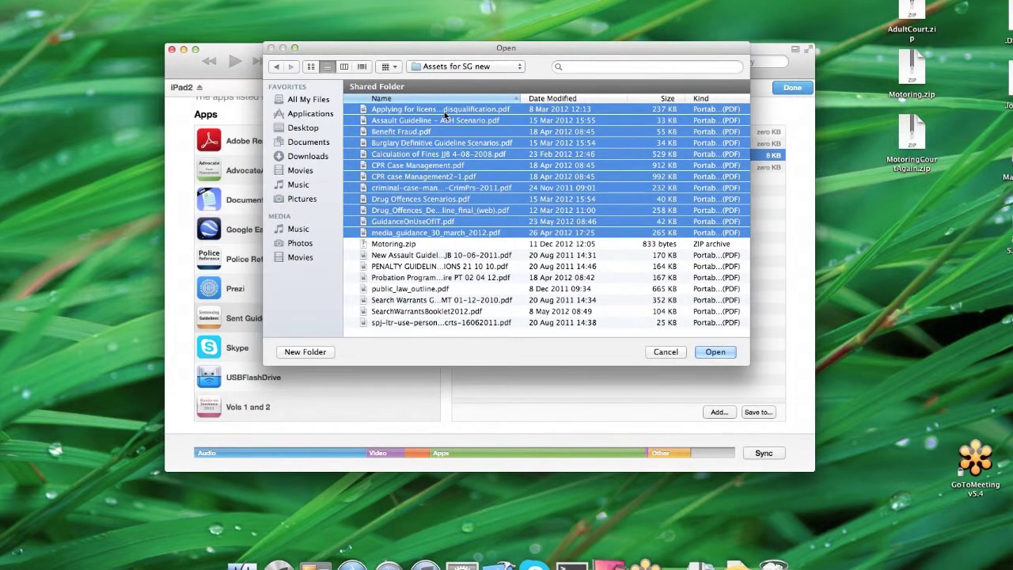
key("shift+Down")
key("shift+Down")
key("shift+Down")
key("shift+Down")
key("shift+Down")
key("shift+Down")
key("shift+Down")
key("shift+Down")
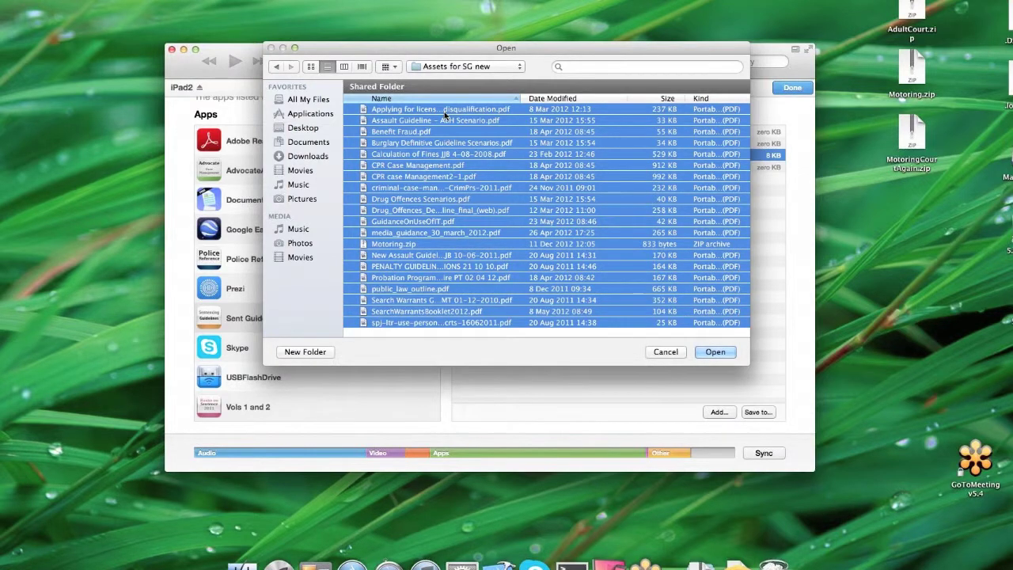
left_click(714, 353)
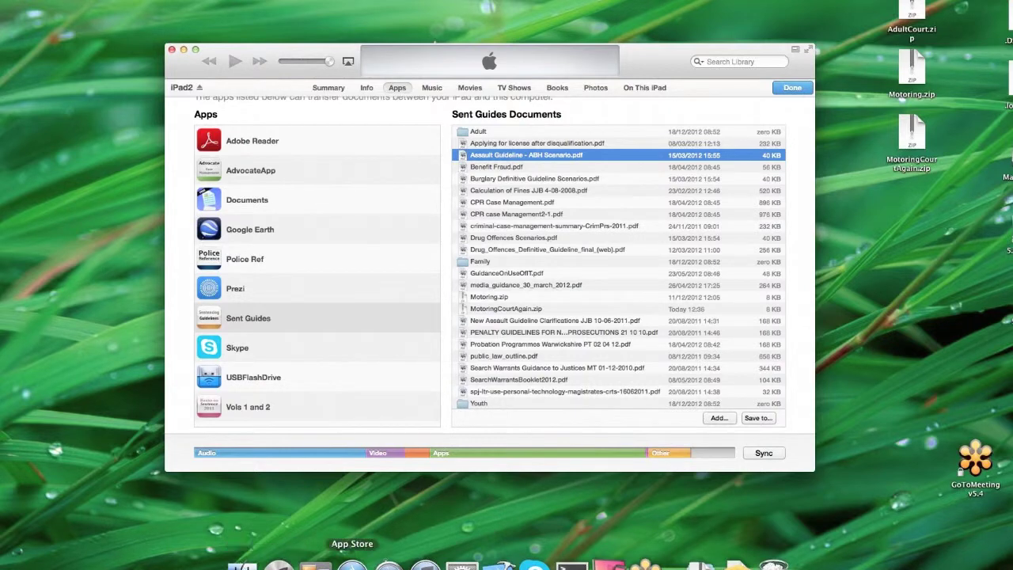
Switch back to Reflection in full screen and refresh My Documents to look through the added files
left_click(608, 565)
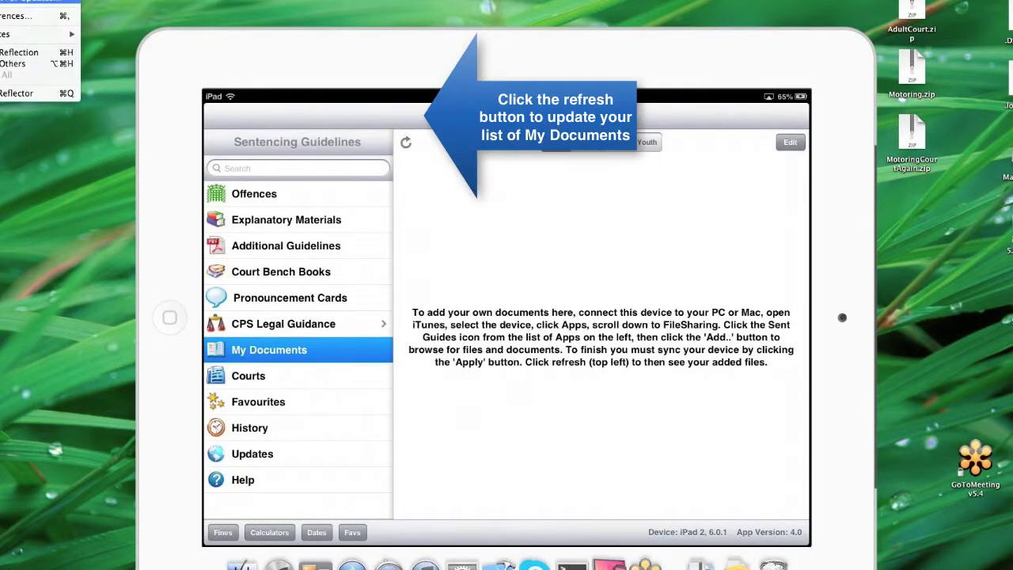
key("super+f")
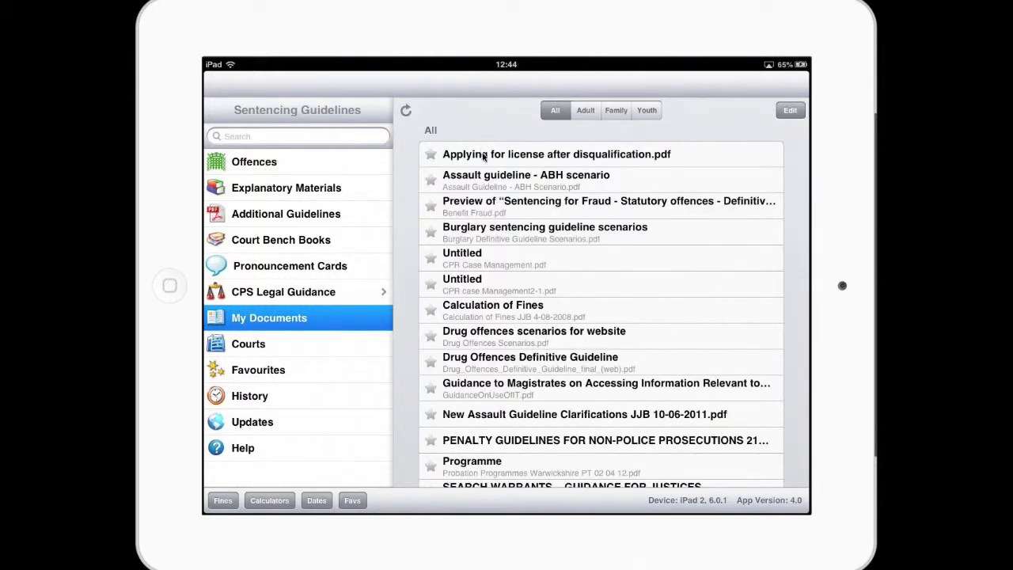
scroll(552, 281, "down", 10)
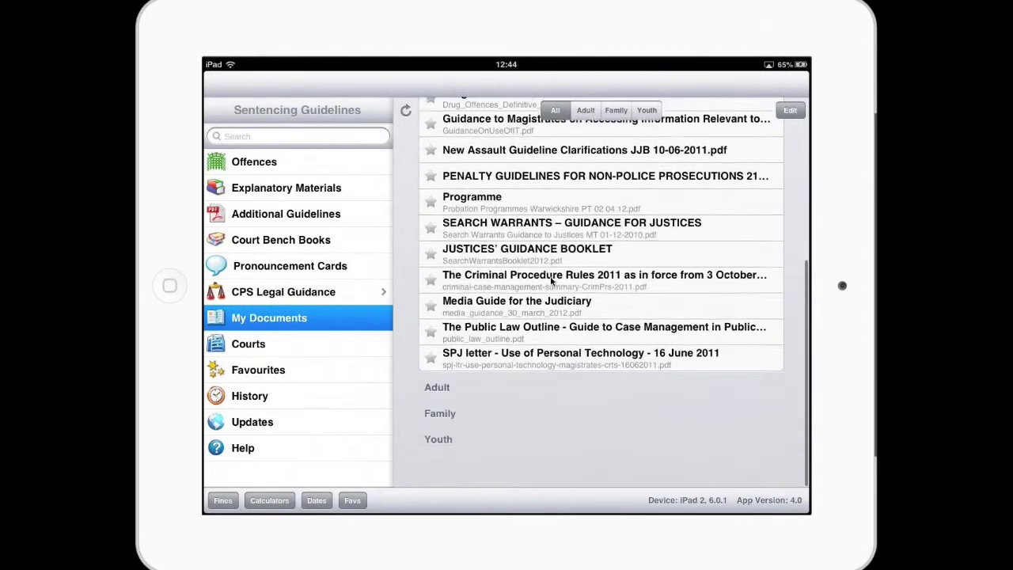
scroll(551, 281, "up", 5)
scroll(552, 281, "up", 5)
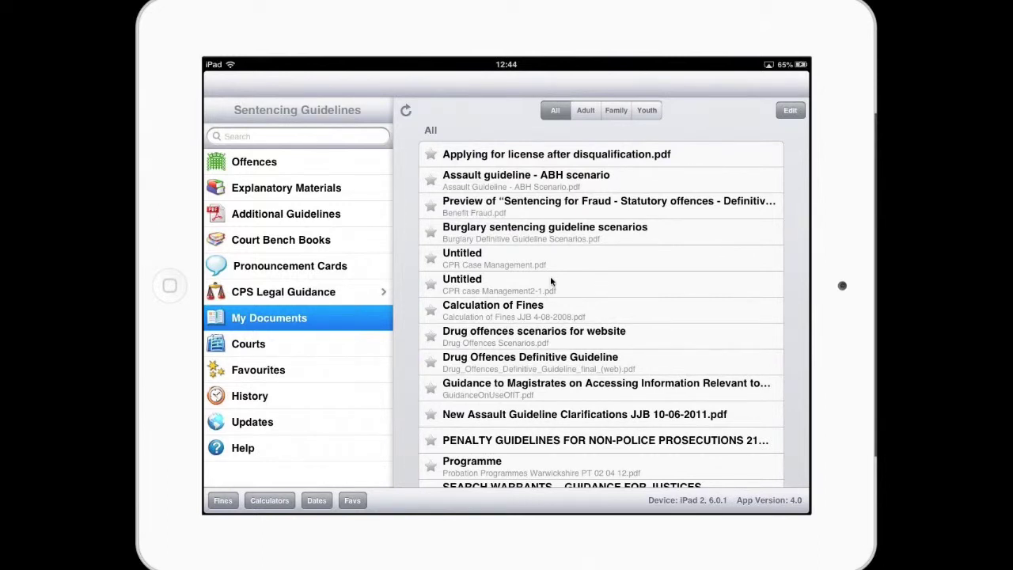
scroll(551, 281, "down", 2)
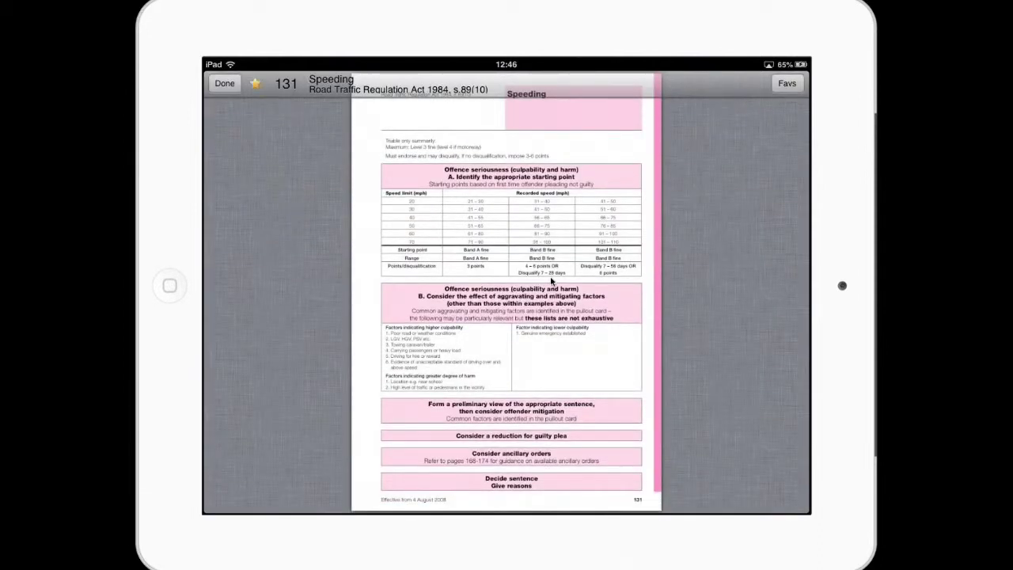
Zoom in on the Speeding guideline page and view it with the top toolbar hidden
double_click(552, 281)
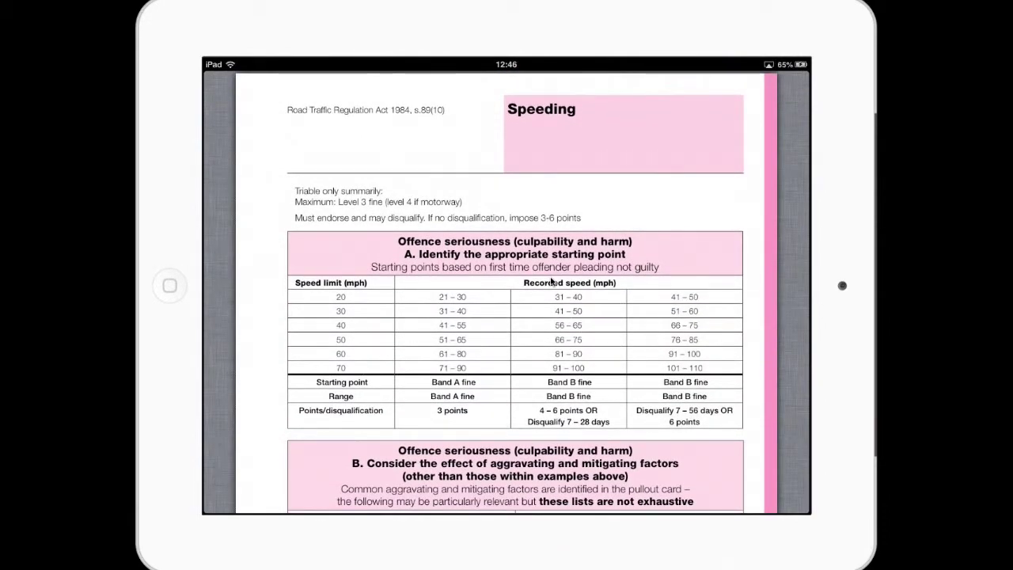
left_click(552, 281)
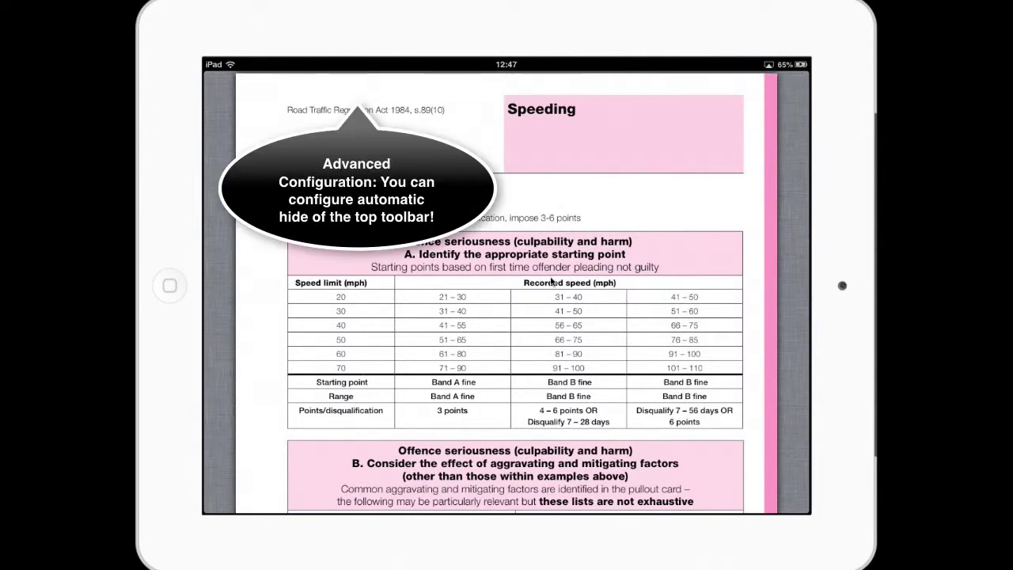
left_click(551, 281)
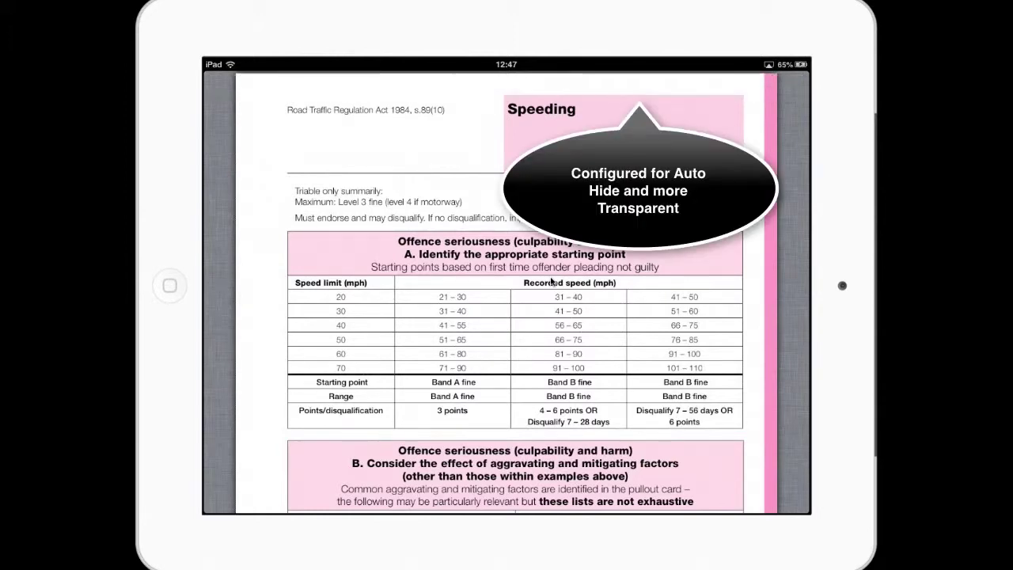
Look over the enlarged Speeding guideline page from its heading to the culpability factors
scroll(552, 281, "down", 3)
scroll(552, 281, "down", 3)
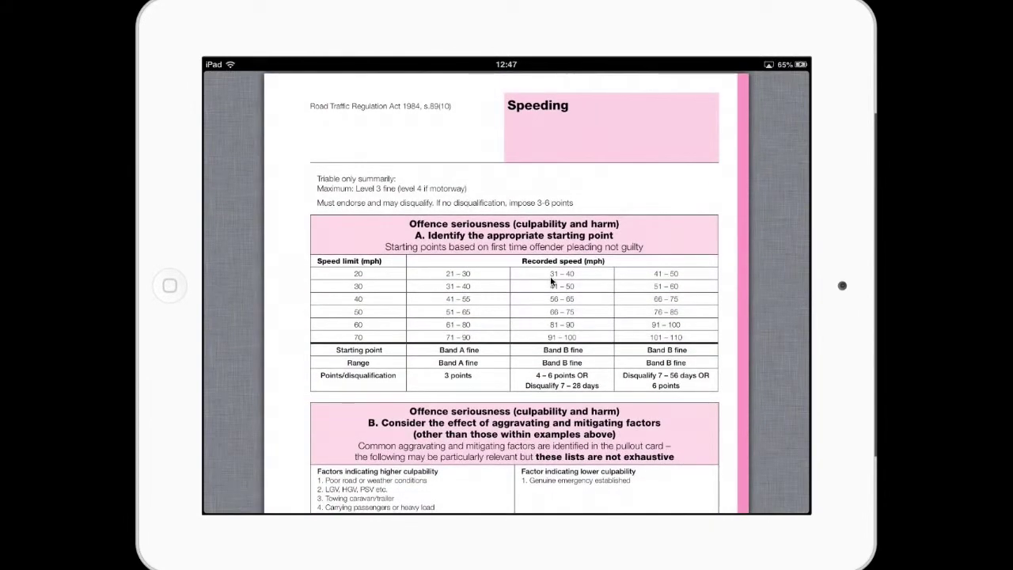
left_click(552, 281)
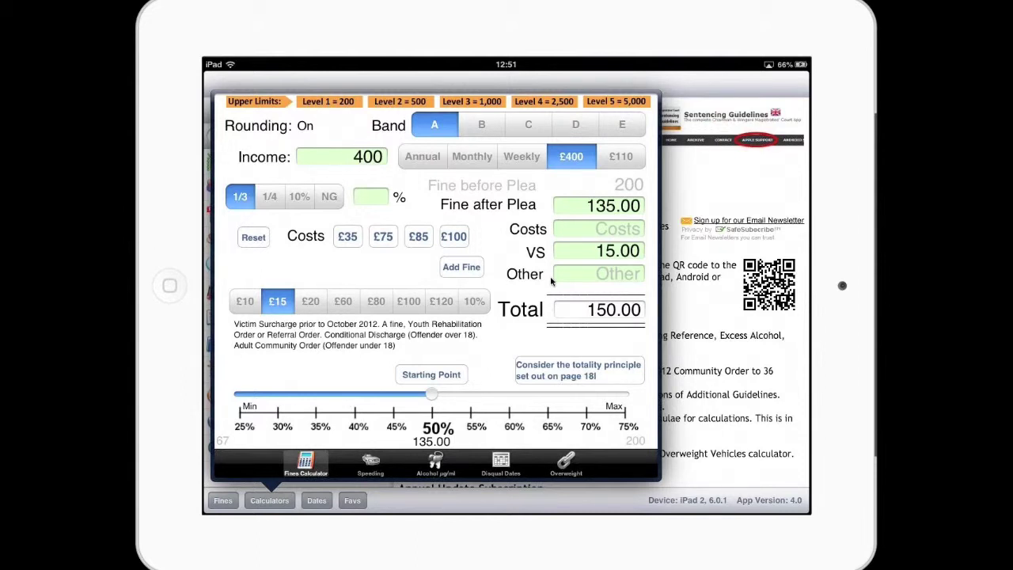
Try the £20, £60, £80, £100 and £120 victim surcharges in the Fines Calculator, ending on 10%
left_click(310, 301)
left_click(343, 301)
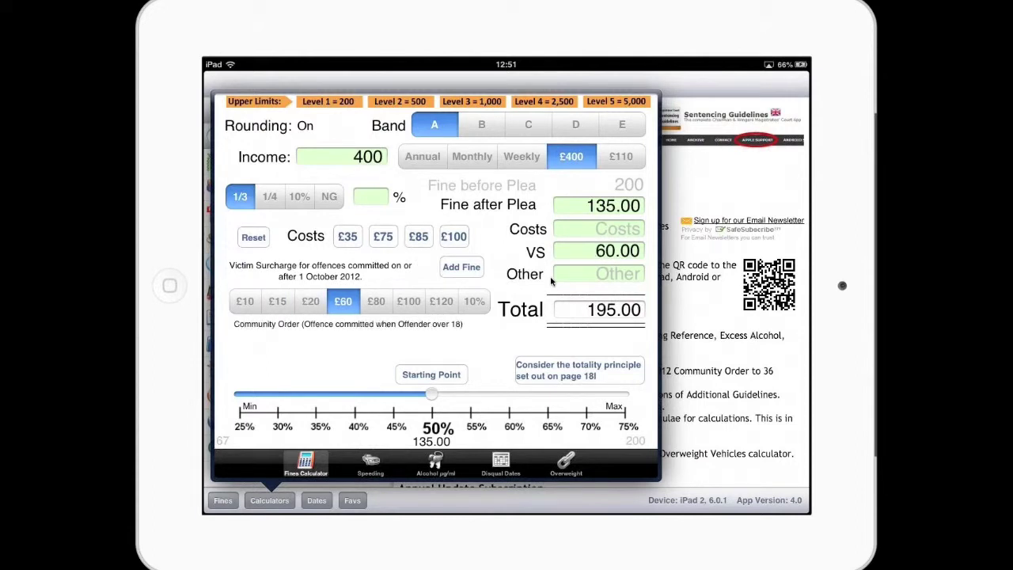
left_click(376, 301)
left_click(409, 300)
left_click(441, 301)
left_click(474, 301)
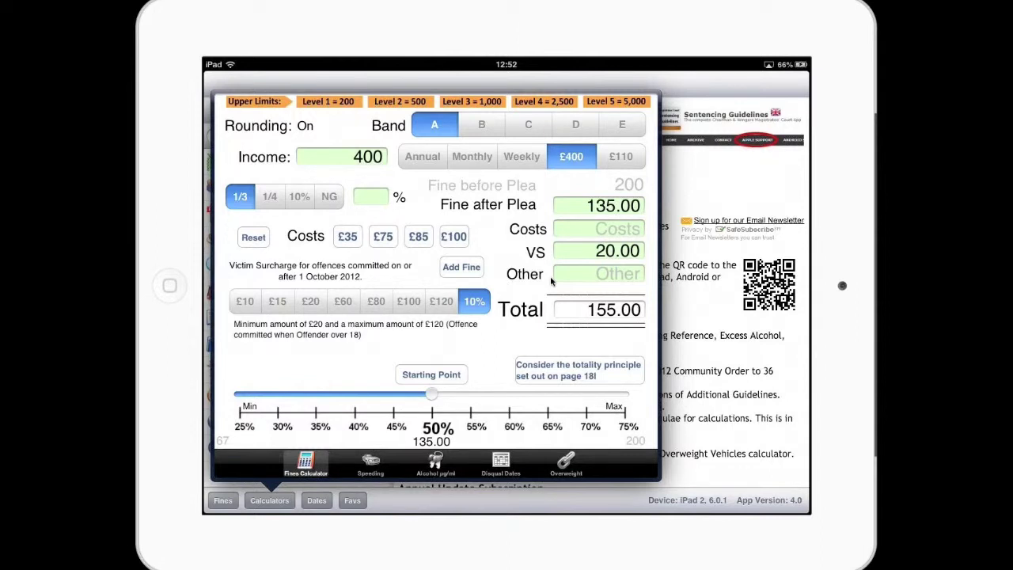
Set the plea discount to NG and the fine band to E
left_click(329, 196)
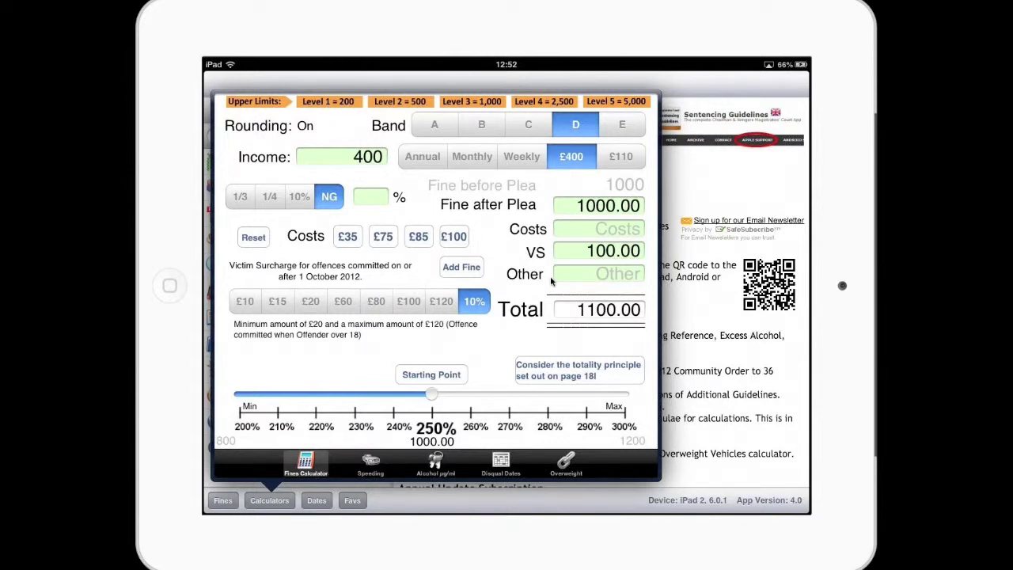
left_click(621, 124)
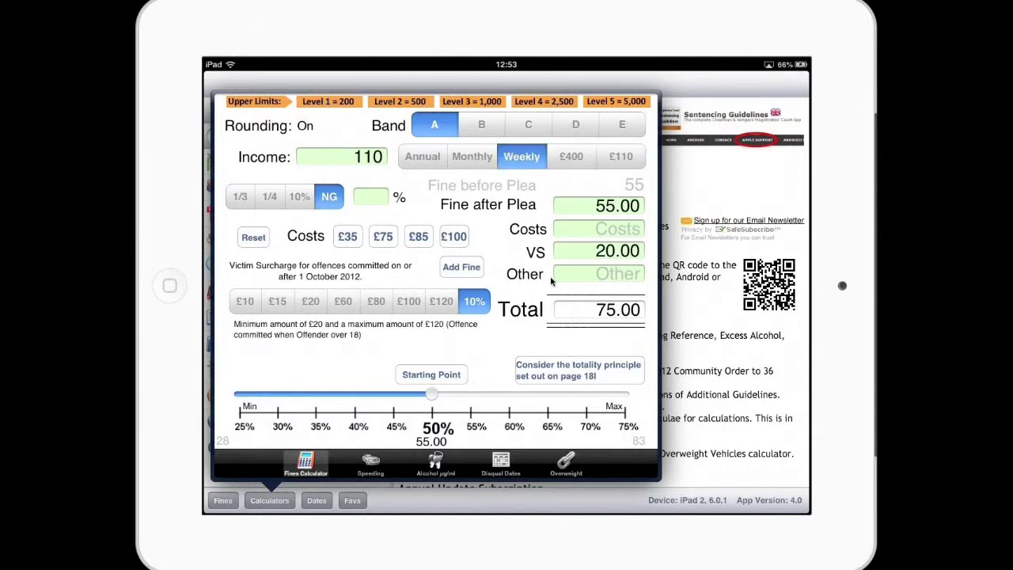
Calculate the fine for an income of 1521, and replace the income with 34000
type("15")
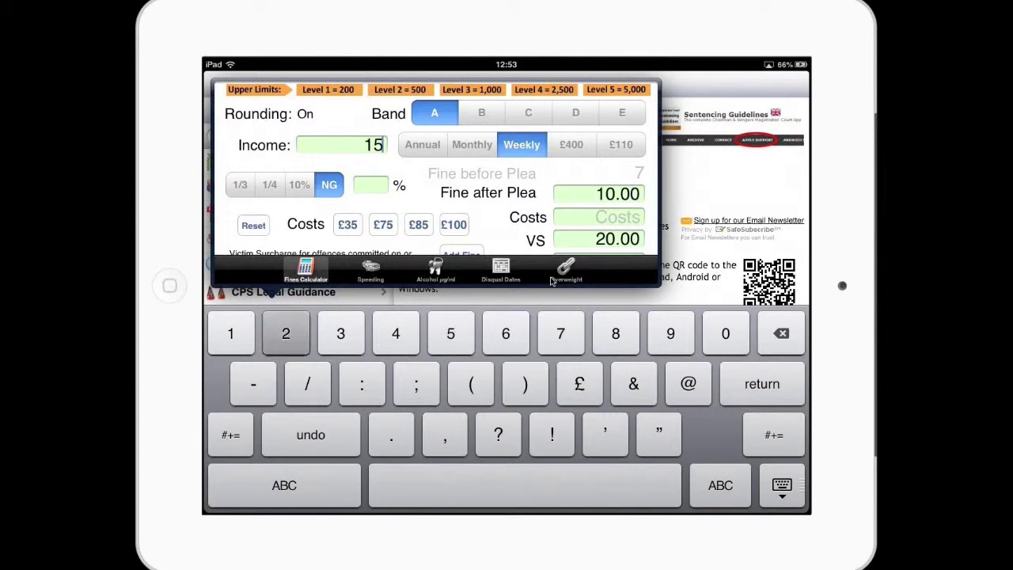
type("21")
left_click(782, 486)
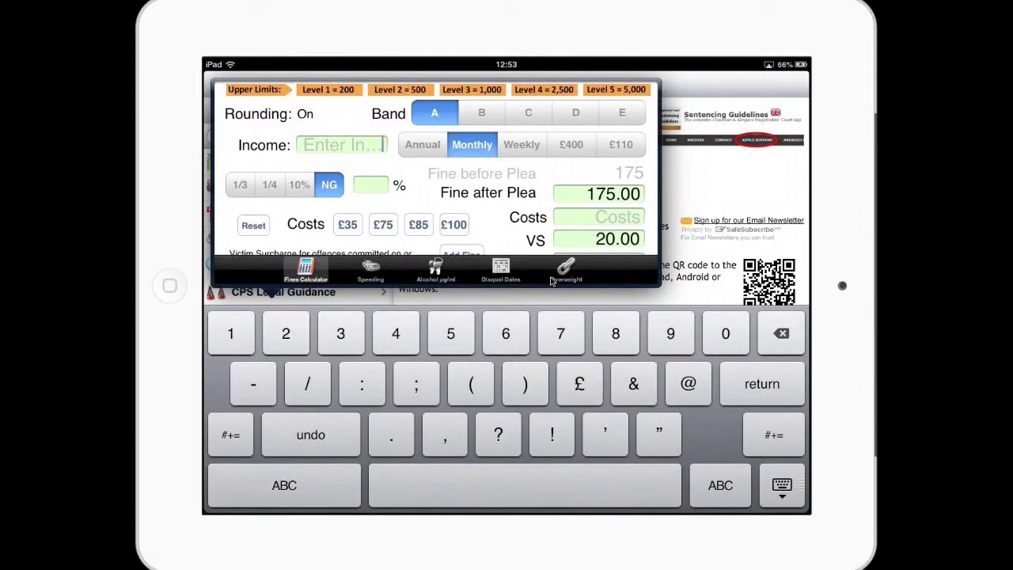
type("34000")
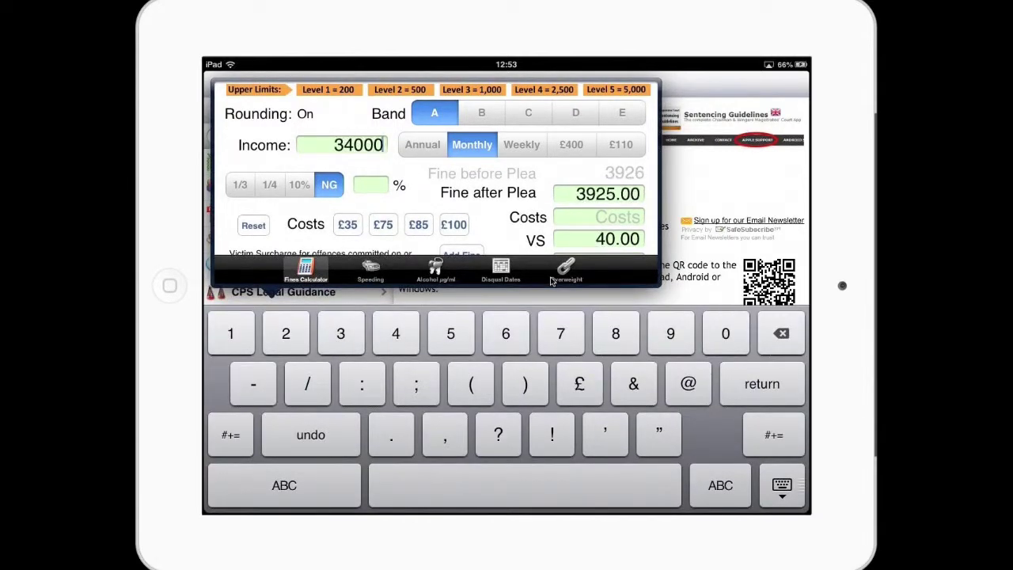
left_click(782, 485)
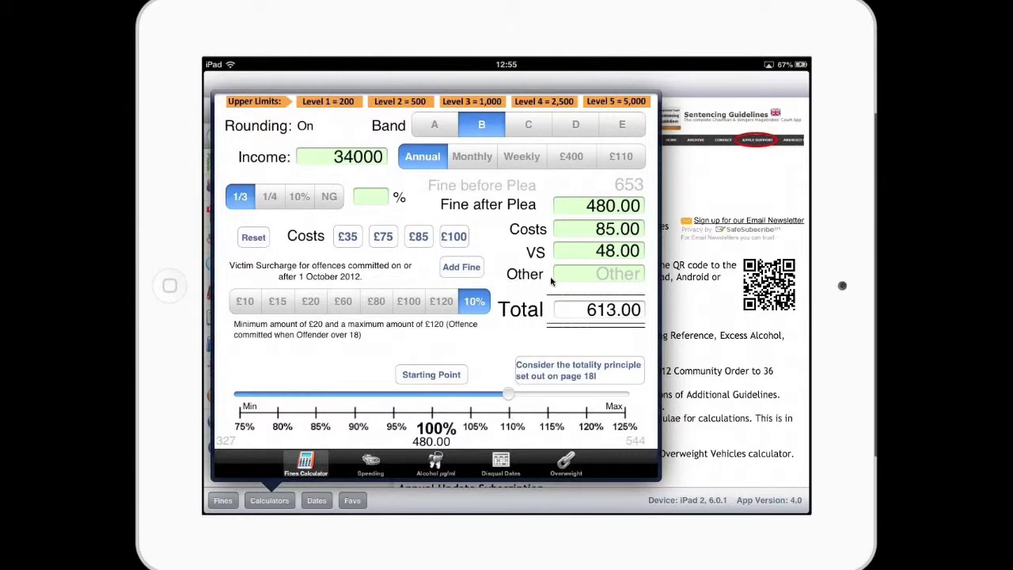
Add the Band B fine to the Fines Summary, followed by a Band A fine for the same income
left_click(461, 267)
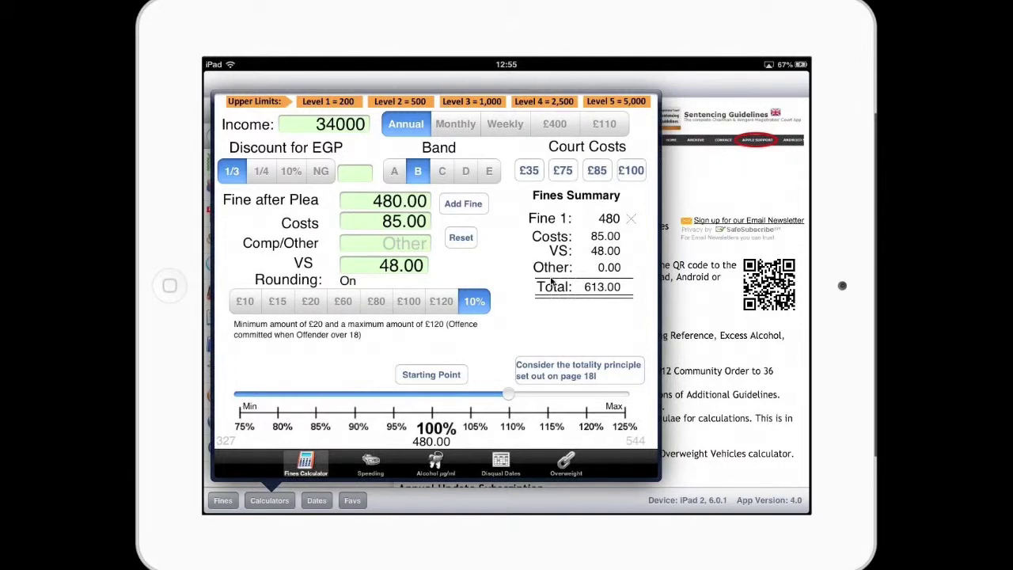
left_click(395, 171)
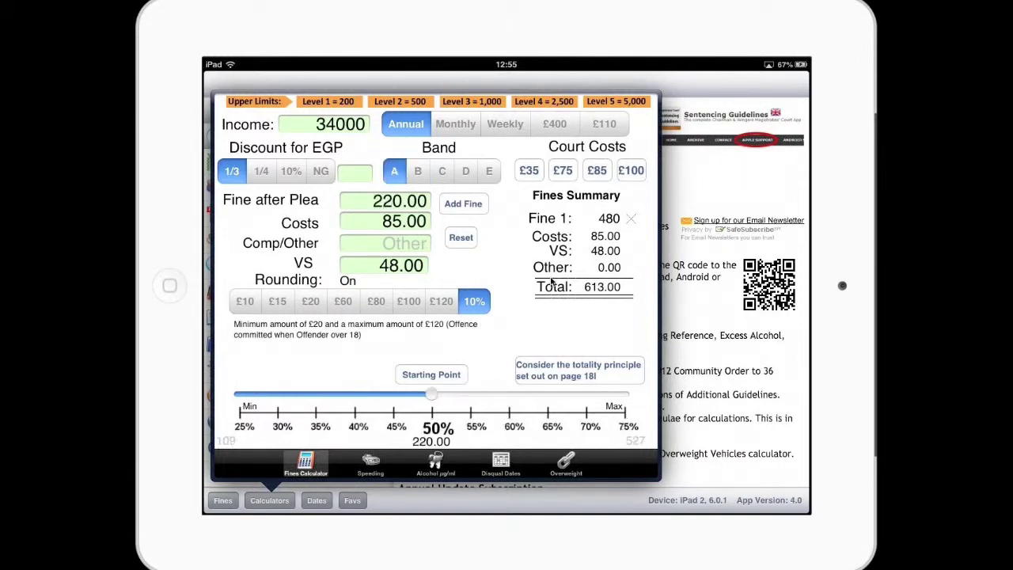
left_click(463, 203)
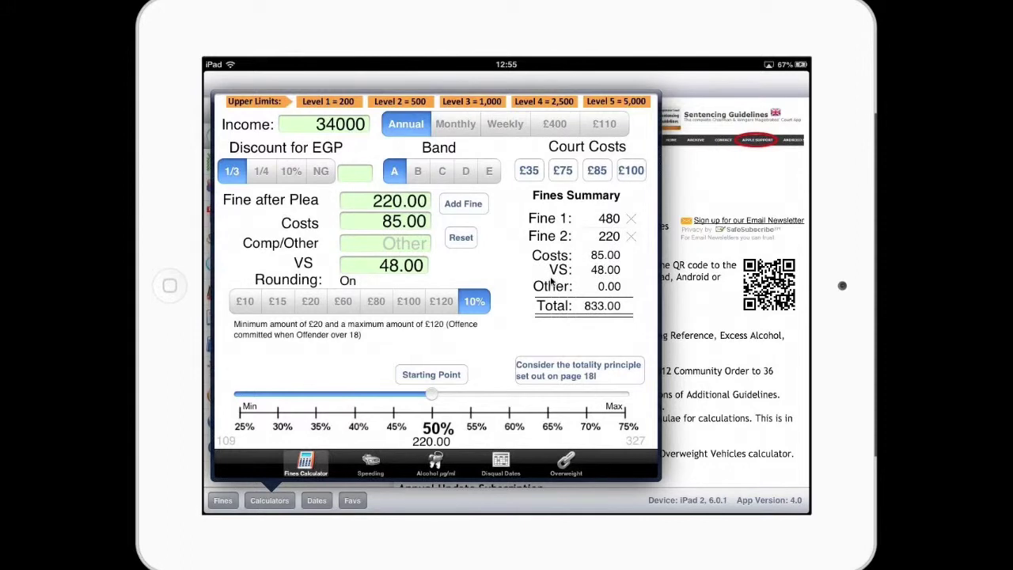
left_click(463, 203)
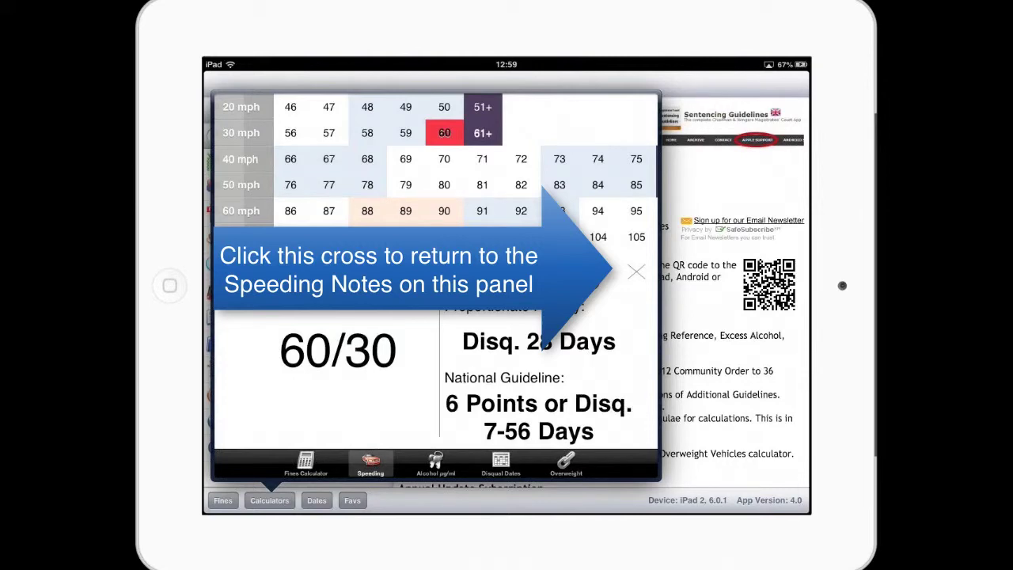
Close the 60/30 speeding result and read through the Speeding Notes
left_click(637, 272)
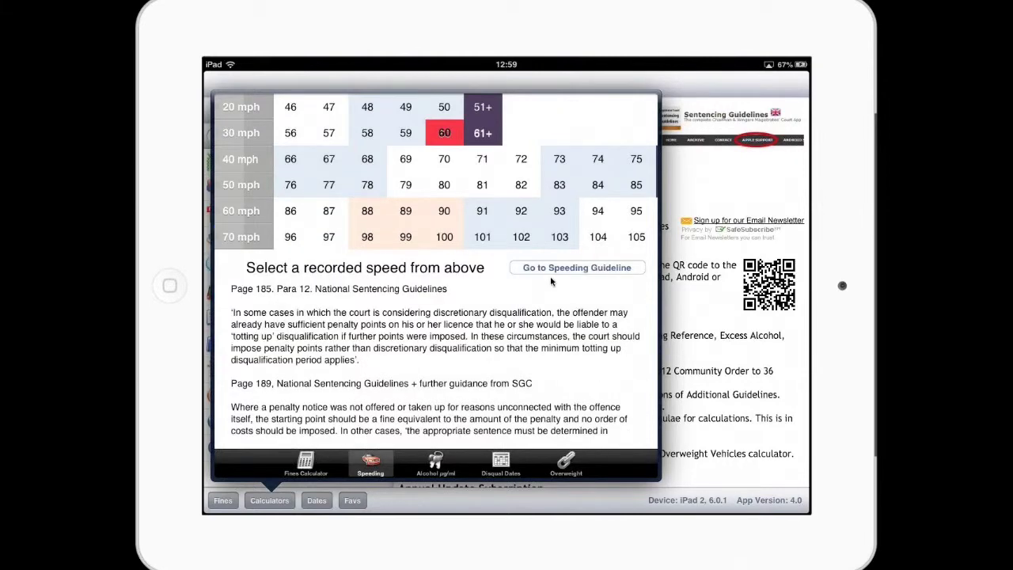
scroll(550, 282, "down", 3)
scroll(551, 282, "up", 3)
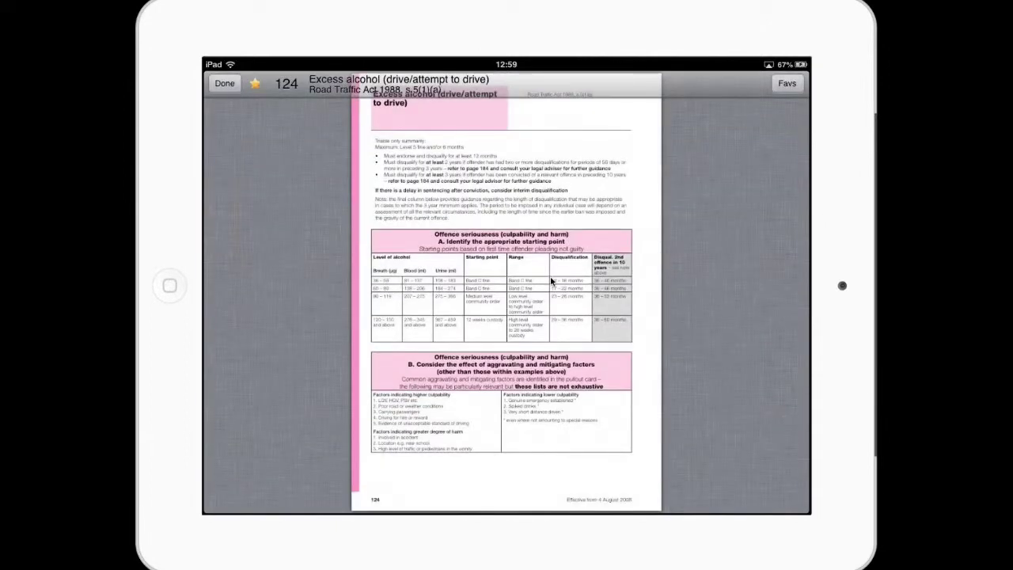
View the Excess alcohol (drive/attempt to drive) and Excess alcohol (in charge) guidelines enlarged, and close the viewer
double_click(552, 280)
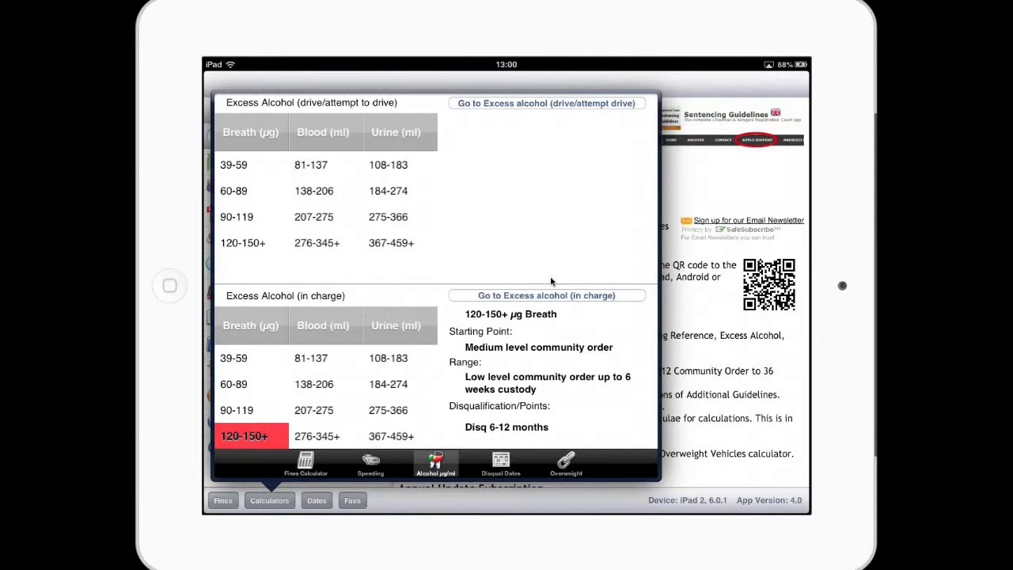
left_click(551, 295)
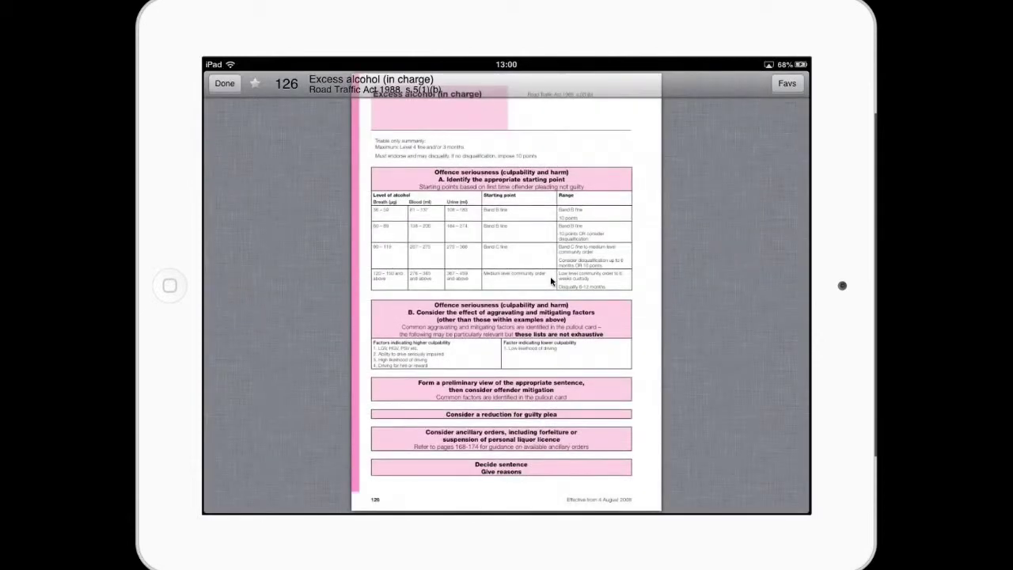
double_click(551, 281)
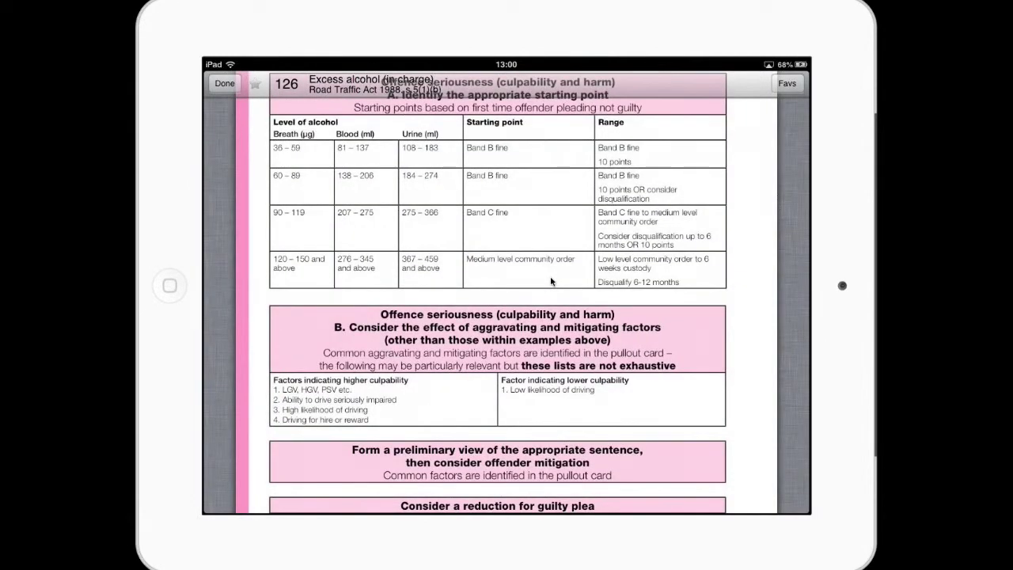
scroll(552, 281, "up", 4)
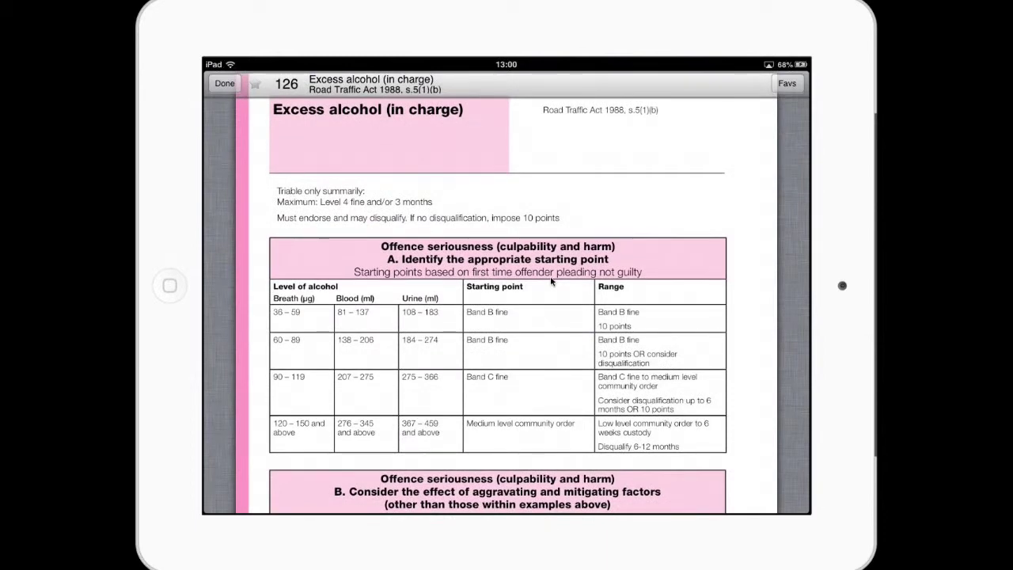
left_click(225, 83)
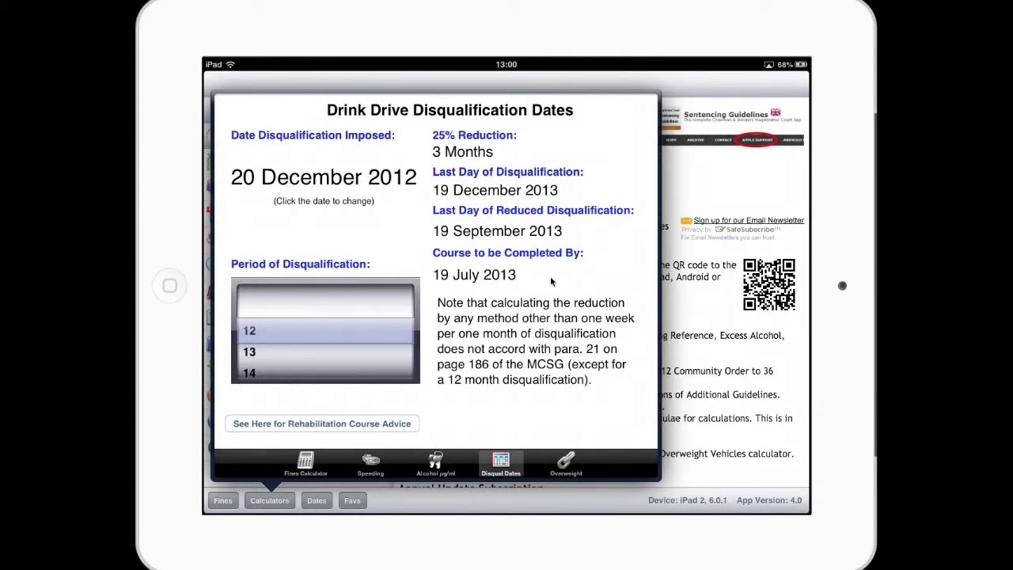
Set the period of disqualification to 13 months in the Drink Drive Disqualification Dates calculator
scroll(326, 330, "down", 1)
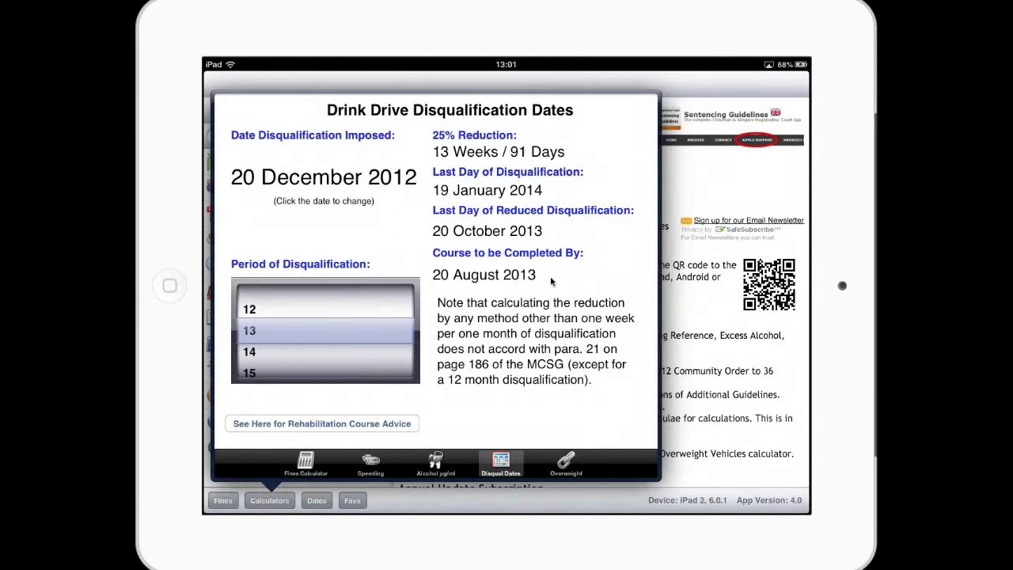
left_click(551, 281)
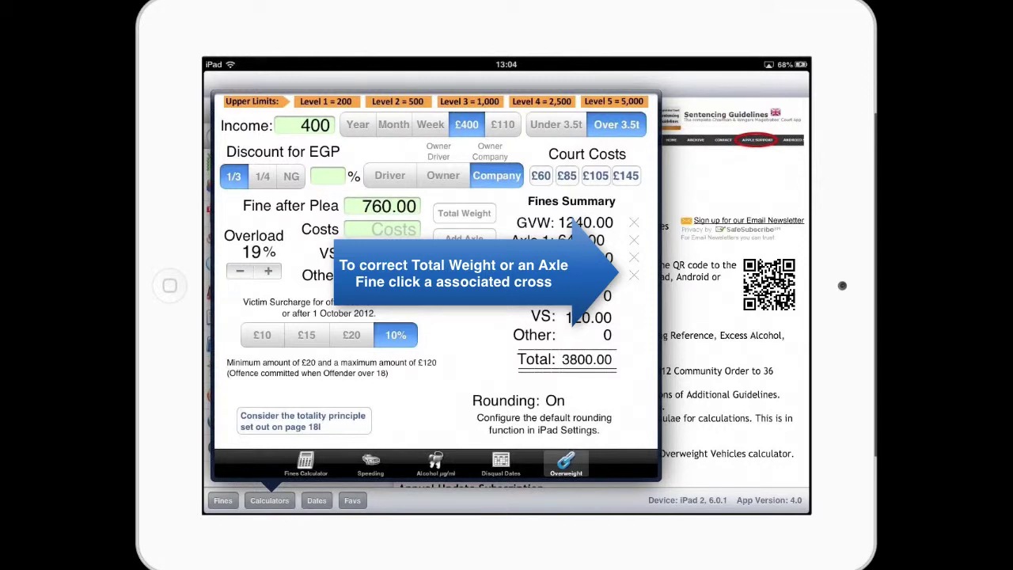
Remove all axle fines and the GVW fine from the Overweight calculator's Fines Summary
left_click(634, 275)
left_click(634, 257)
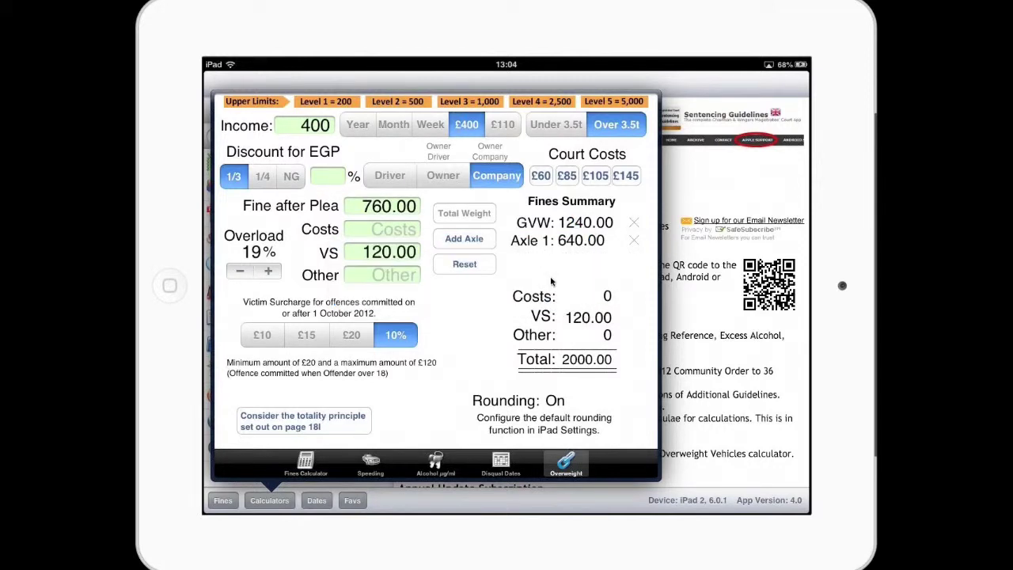
left_click(634, 239)
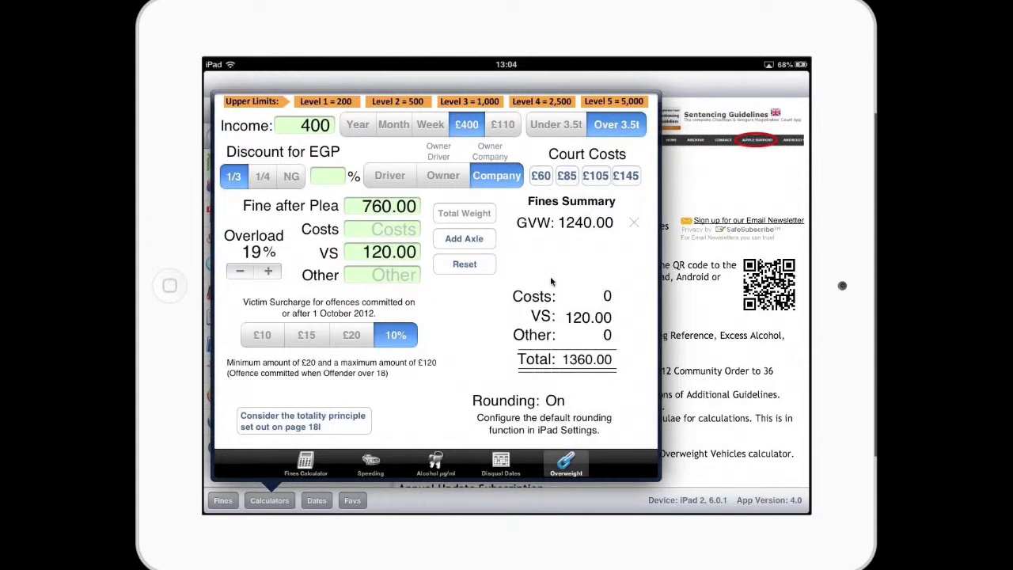
left_click(633, 222)
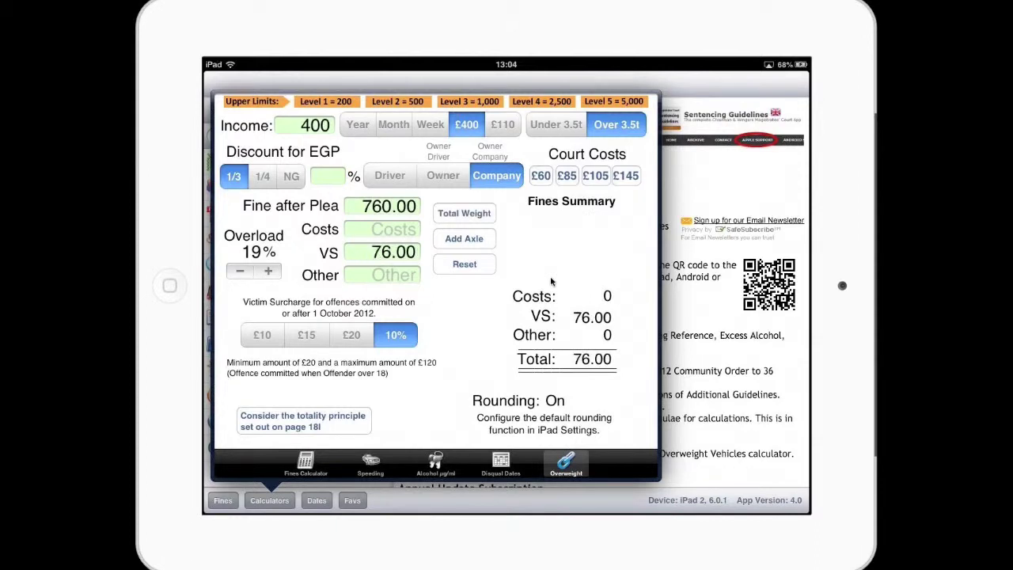
Set the vehicle class to Under 3.5t and add its total weight fine with £85 court costs
left_click(556, 124)
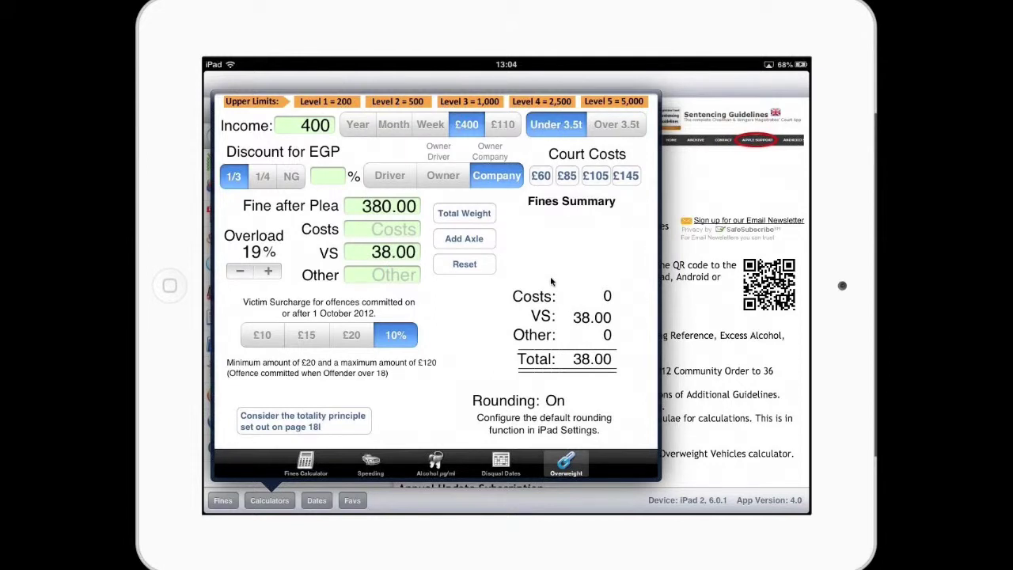
left_click(464, 212)
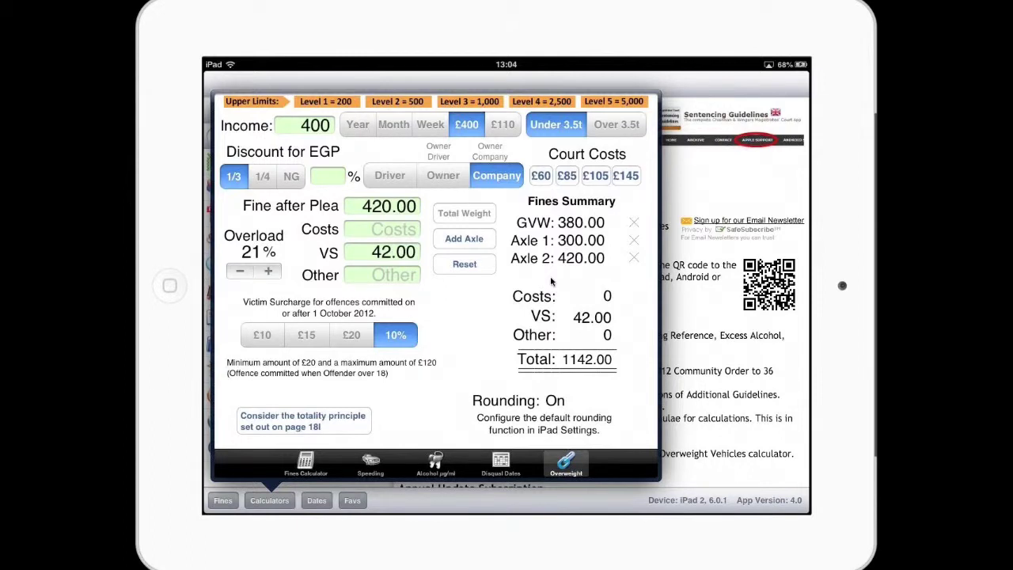
left_click(567, 175)
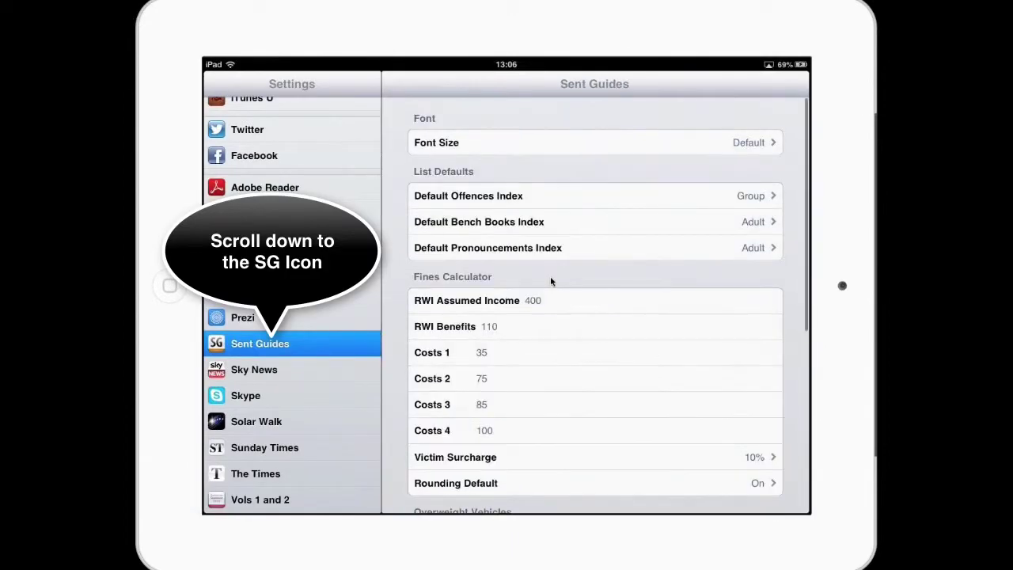
Set the Fines Calculator's RWI Assumed Income to 420 in the Sent Guides settings
scroll(551, 281, "down", 1)
scroll(551, 280, "down", 3)
scroll(551, 281, "up", 3)
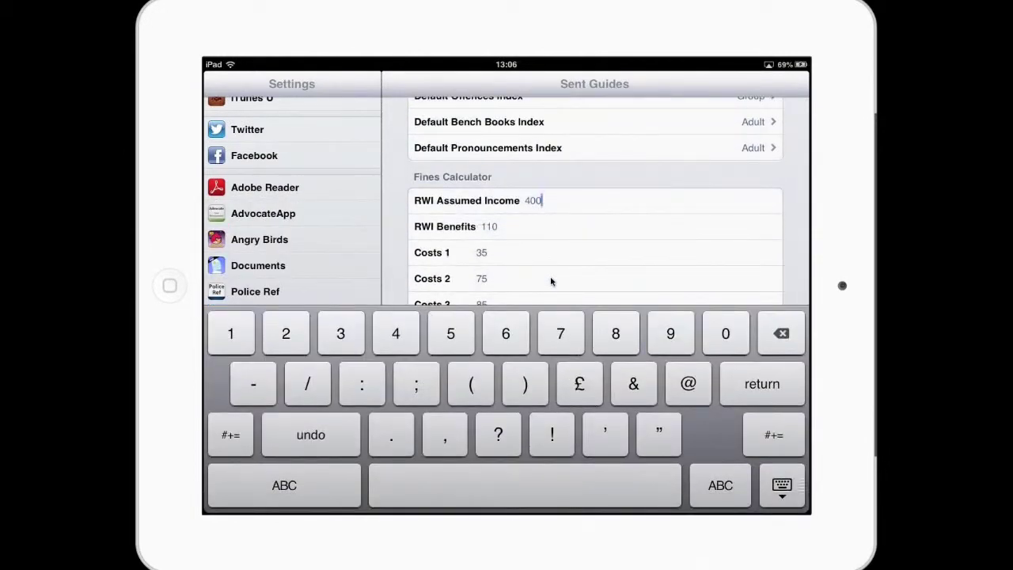
key("BackSpace")
key("BackSpace")
key("BackSpace")
type("420")
key("Return")
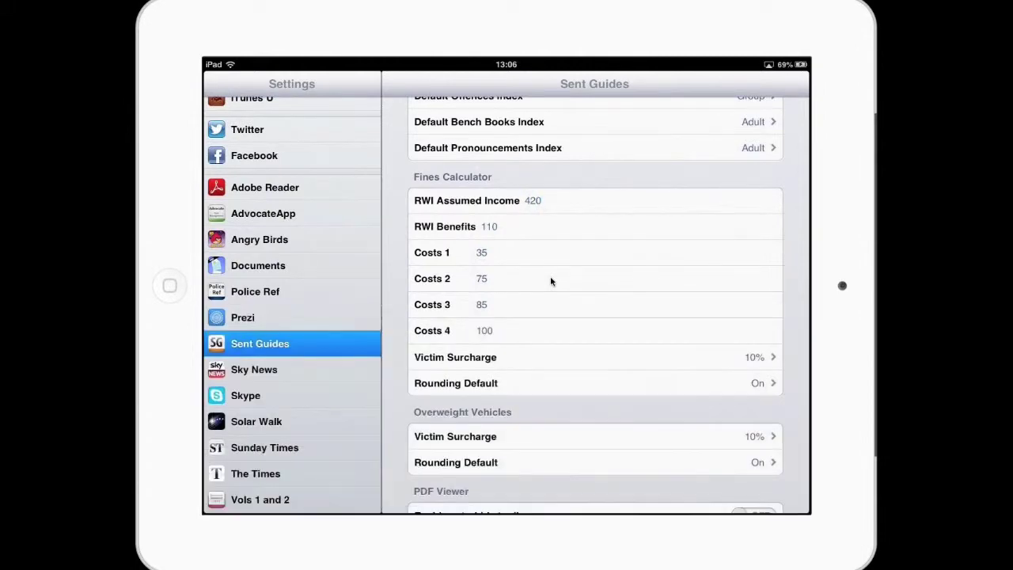
Set RWI Benefits to 120 in the Fines Calculator settings
left_click(486, 226)
key("BackSpace")
key("BackSpace")
type("20")
key("Return")
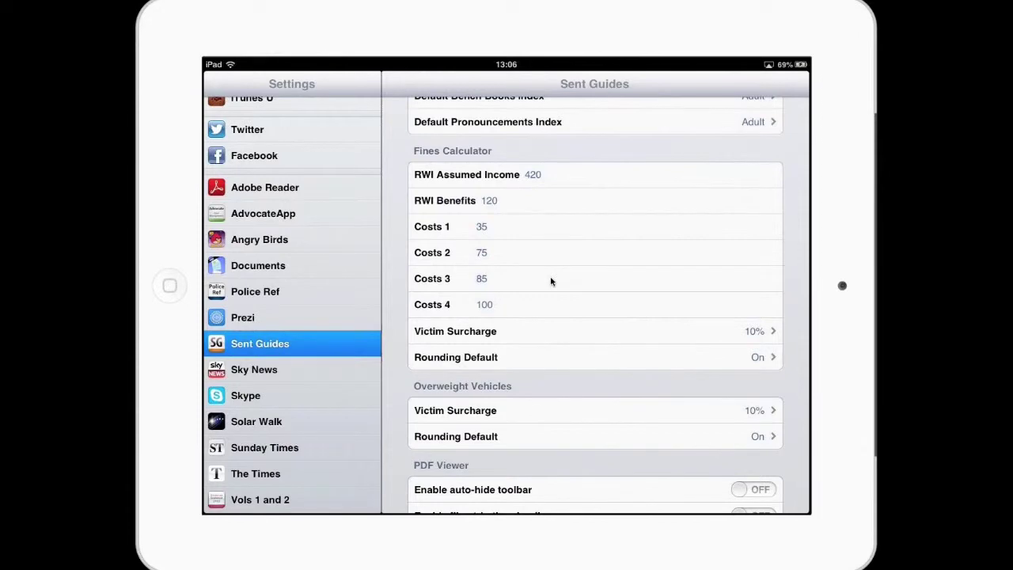
Set Costs 3 to 90 in the Fines Calculator settings and return to the iPad home screen
left_click(550, 282)
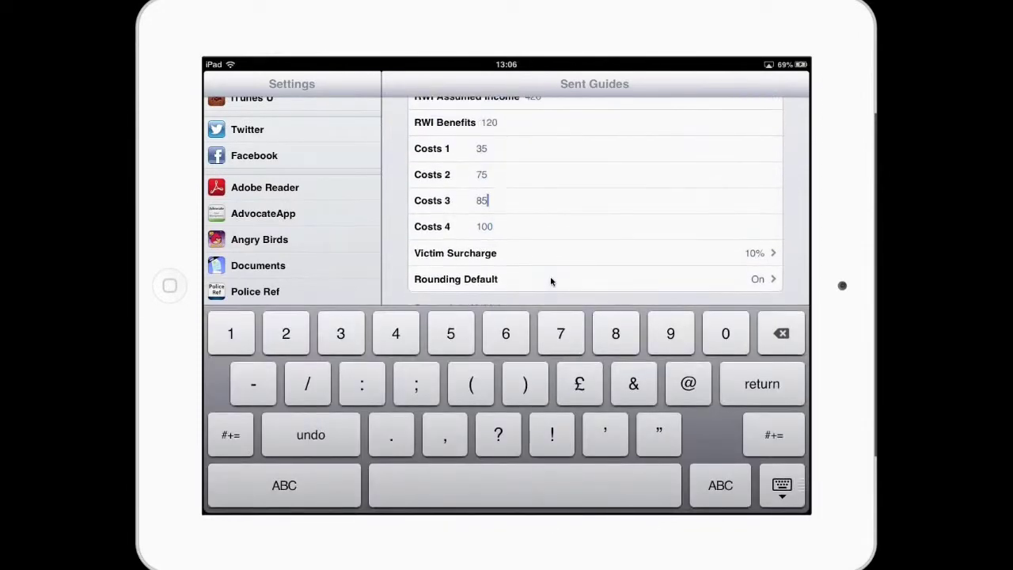
key("BackSpace")
key("BackSpace")
type("90")
key("Return")
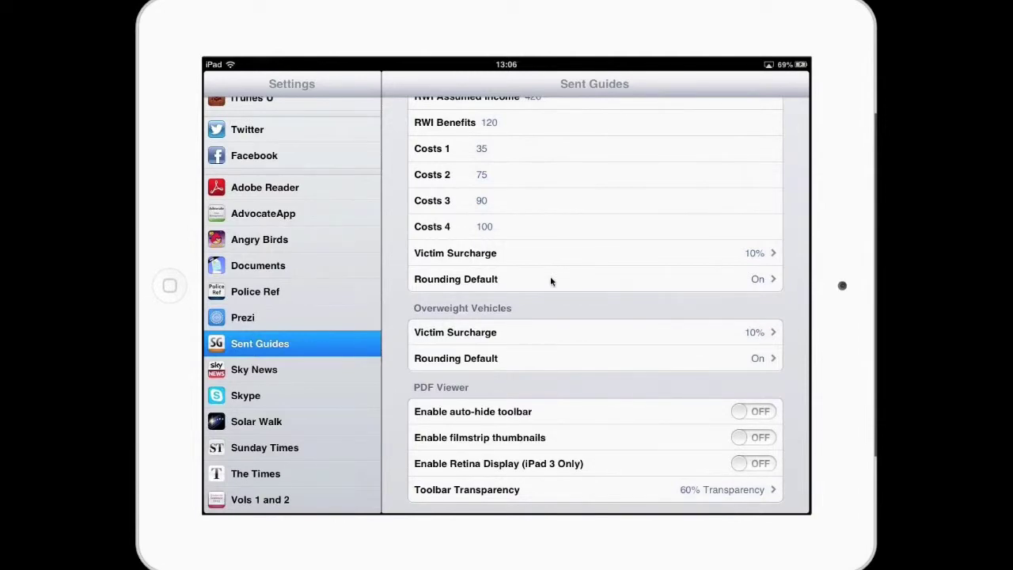
key("Home")
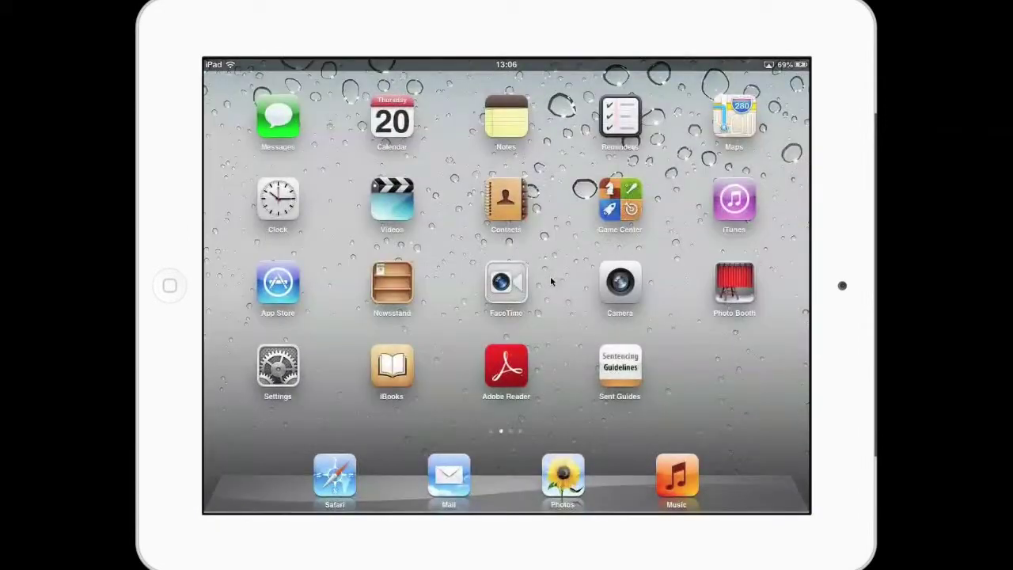